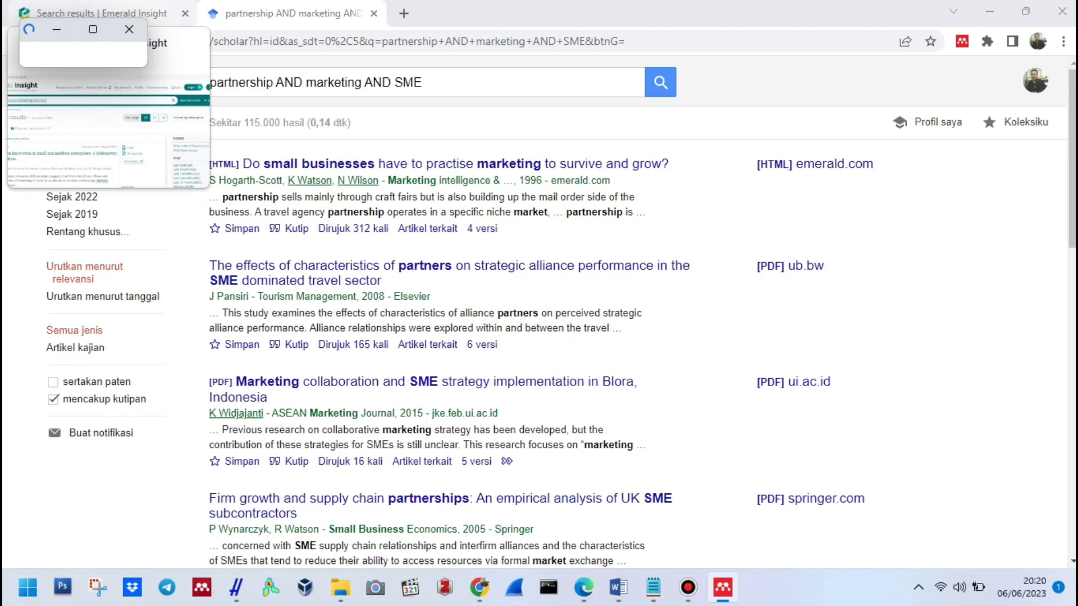
Show 50 Emerald Insight results per page for the partnership, marketing and SME search and restrict them to open access content.
click(31, 14)
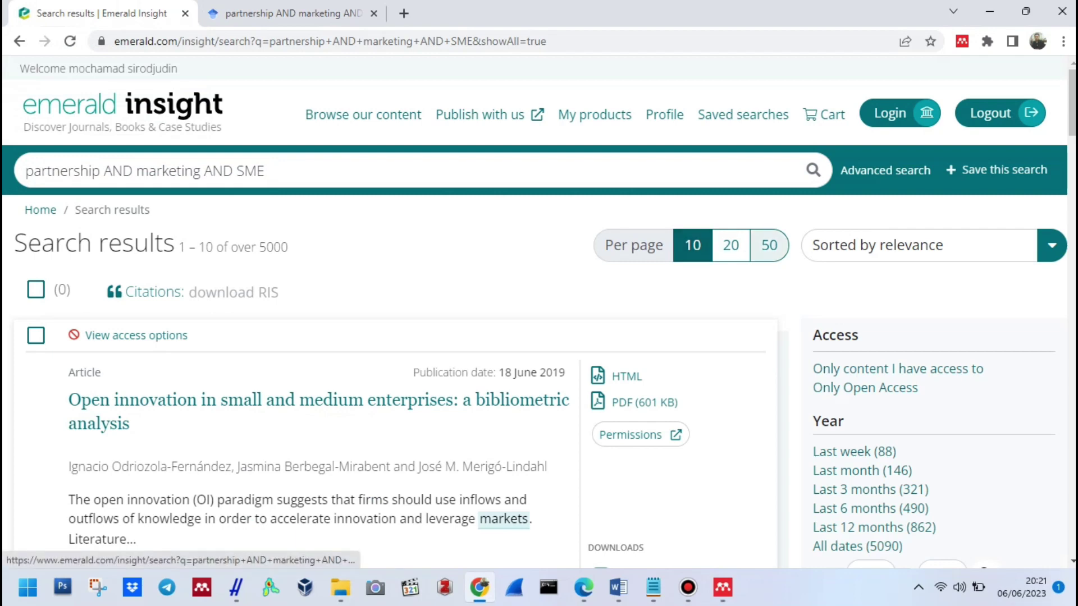
click(769, 245)
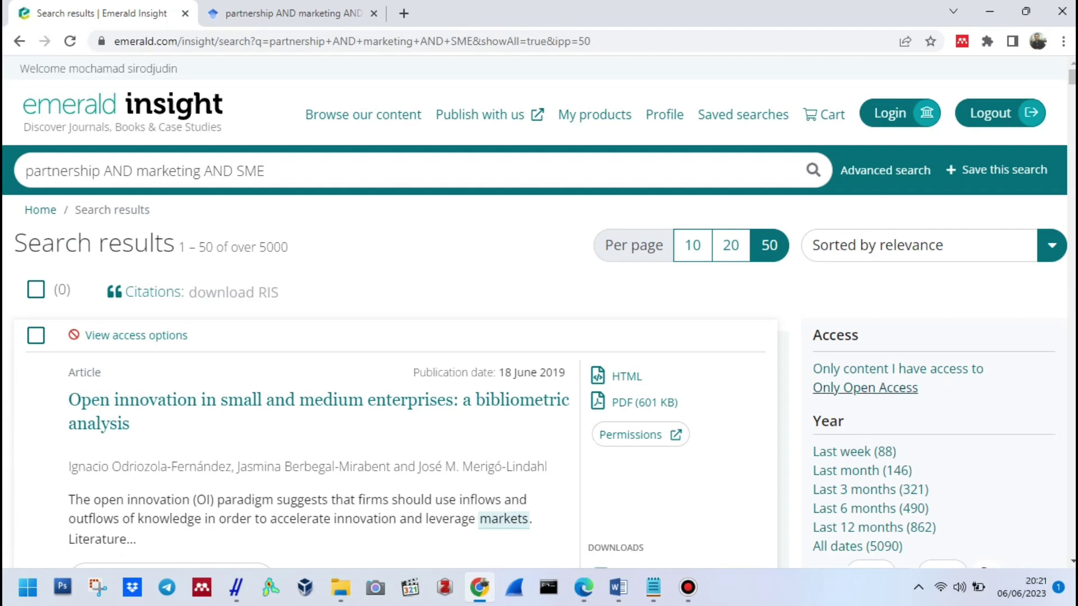
click(865, 388)
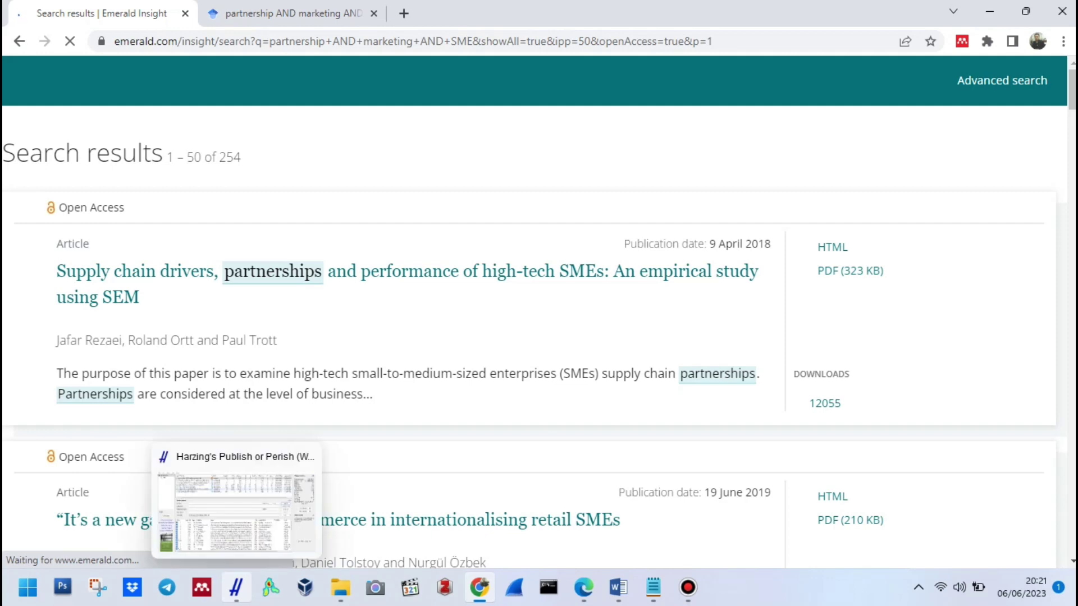
Switch to Publish or Perish and copy the keywords of the Scopus search "partnership AND marketing AND SME".
click(235, 587)
click(235, 587)
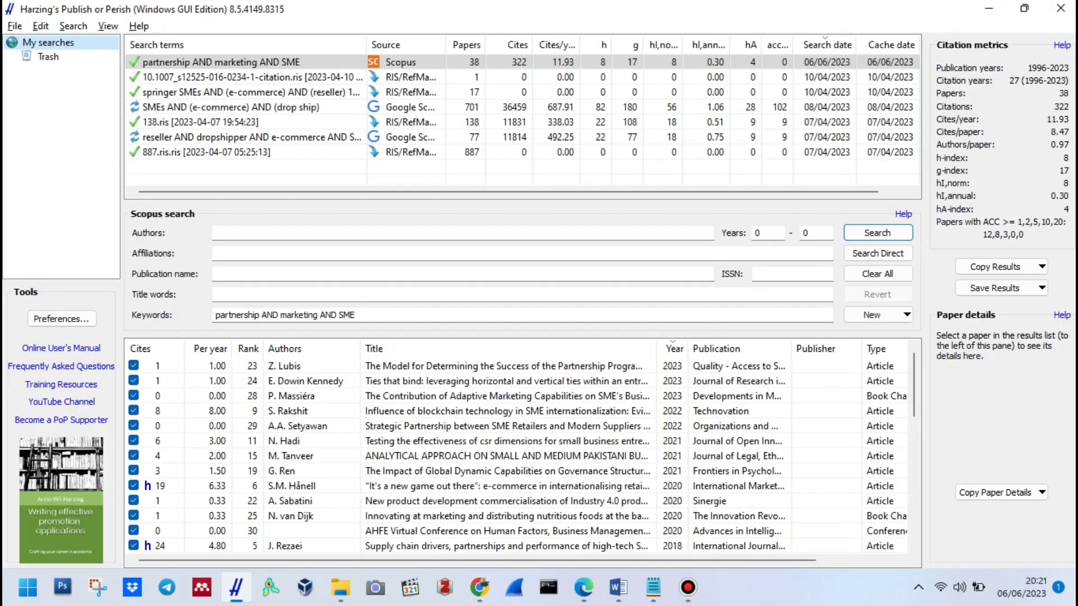
click(355, 315)
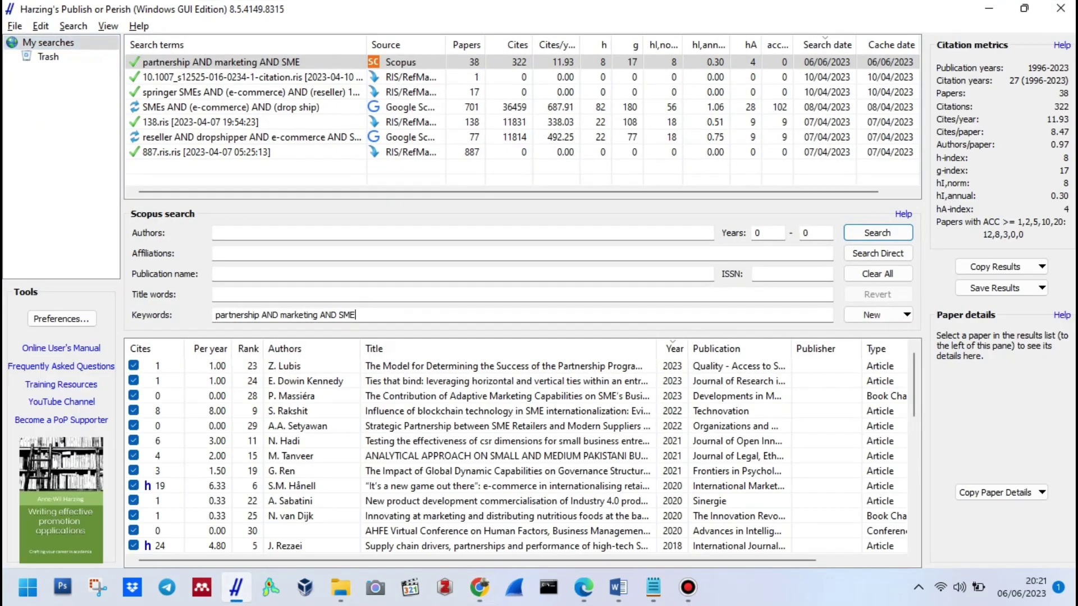
key(ctrl+a)
key(ctrl+c)
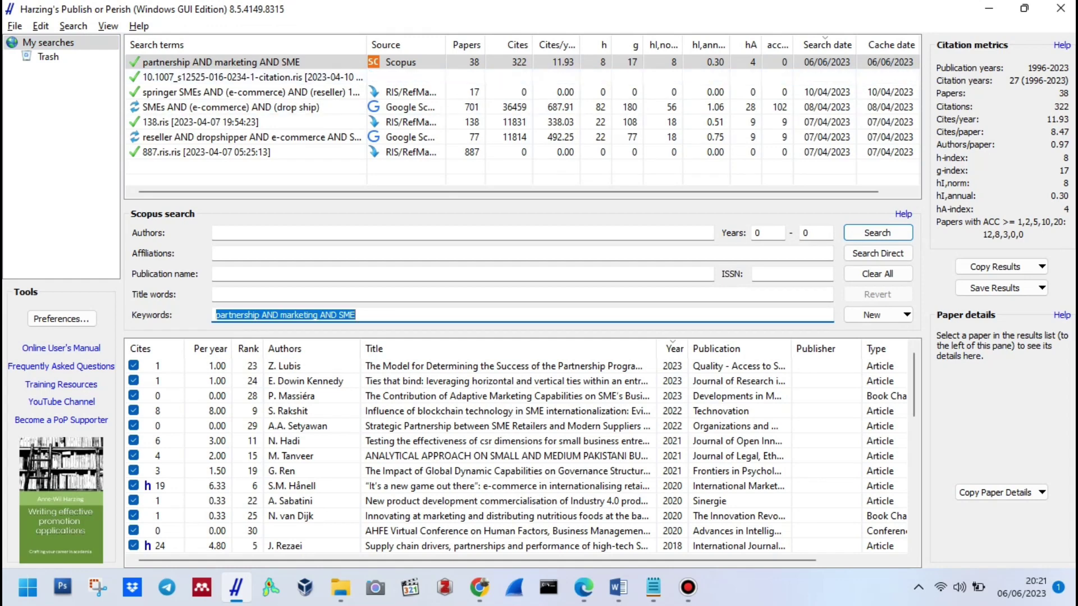
Create a new Google Scholar search and run it with the keywords "partnership AND marketing AND SME".
click(47, 56)
click(47, 42)
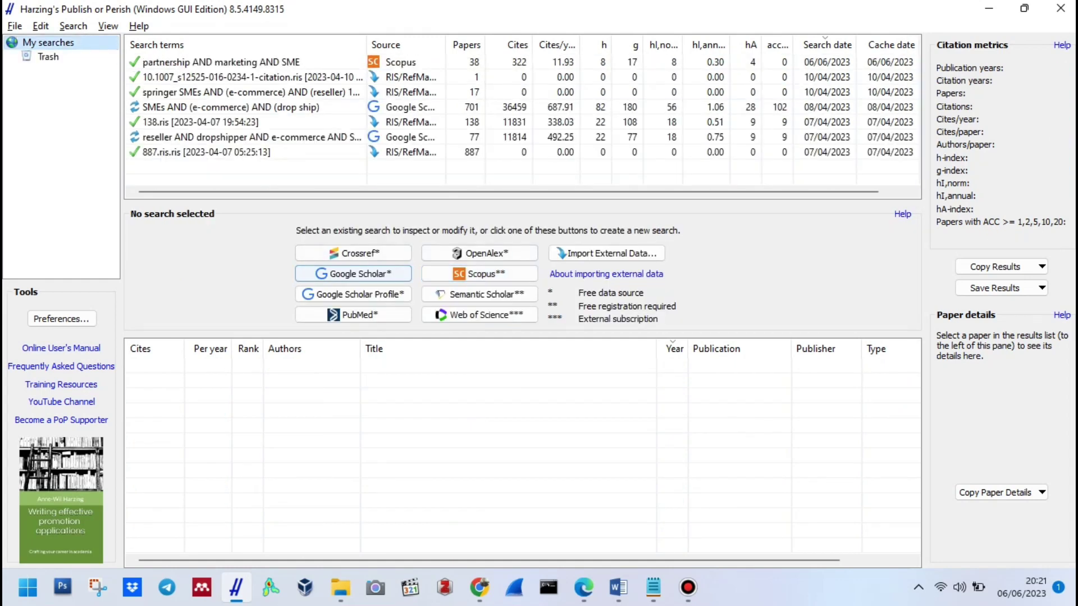
click(353, 273)
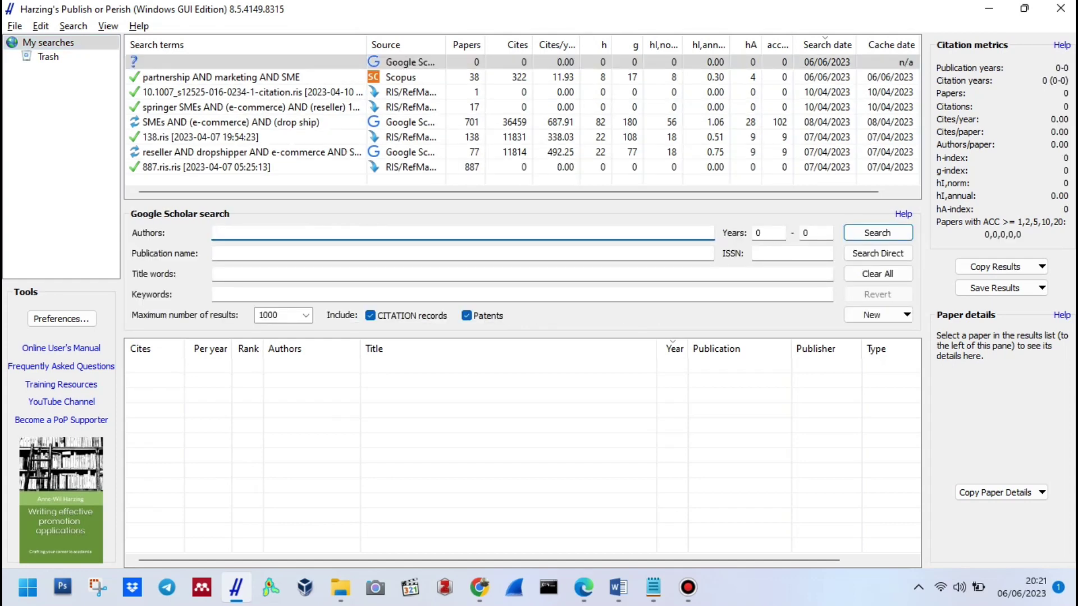
click(216, 294)
key(ctrl+v)
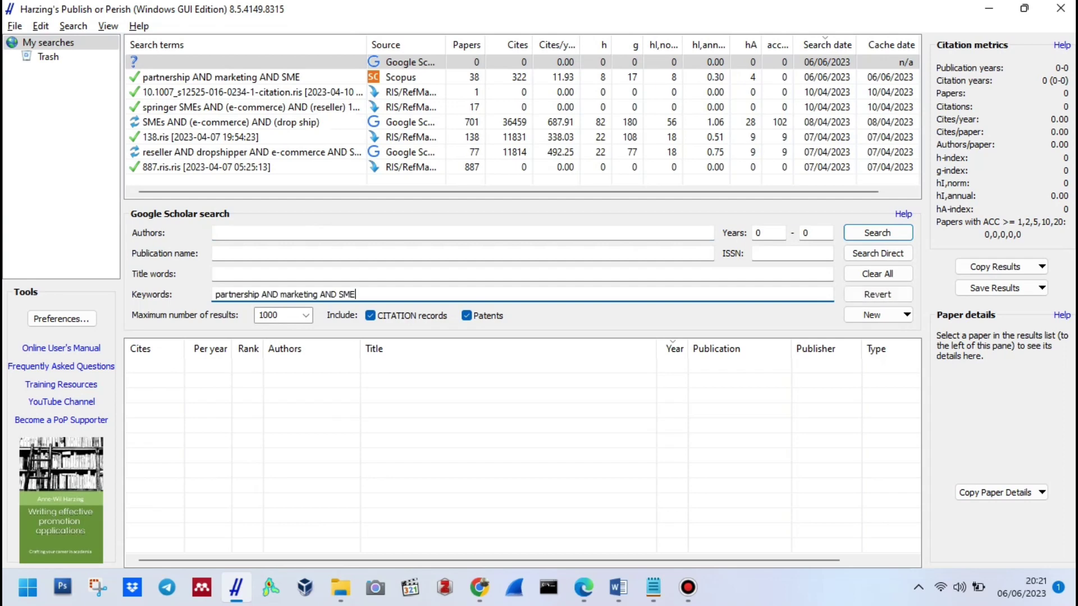
key(Return)
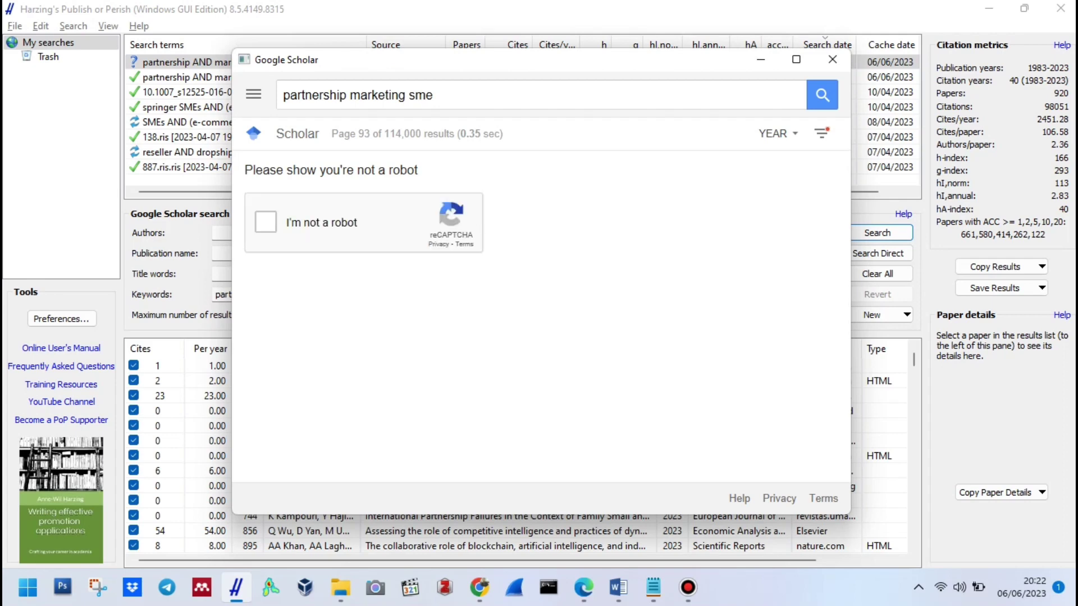
Start the Google Scholar robot check and submit every square containing the motorcycle and its rider.
click(265, 222)
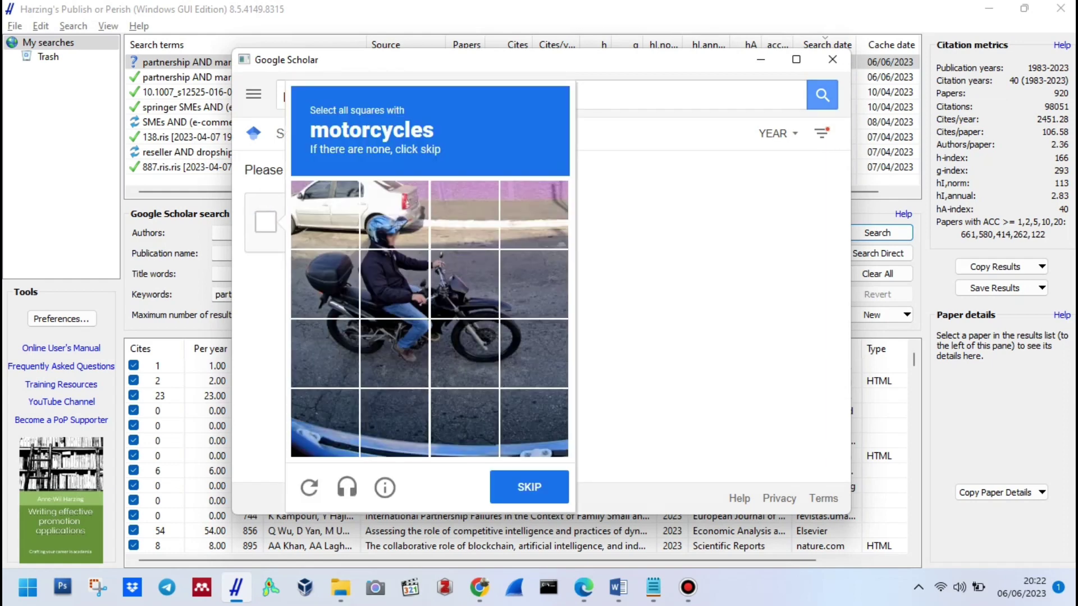
click(325, 284)
click(395, 283)
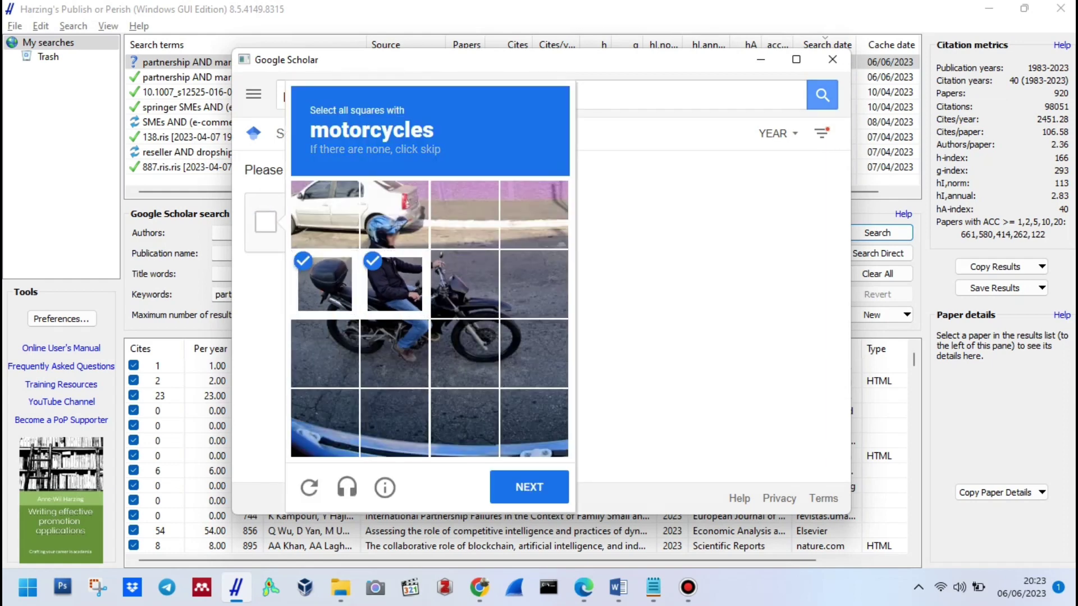
click(465, 283)
click(465, 354)
click(395, 354)
click(325, 354)
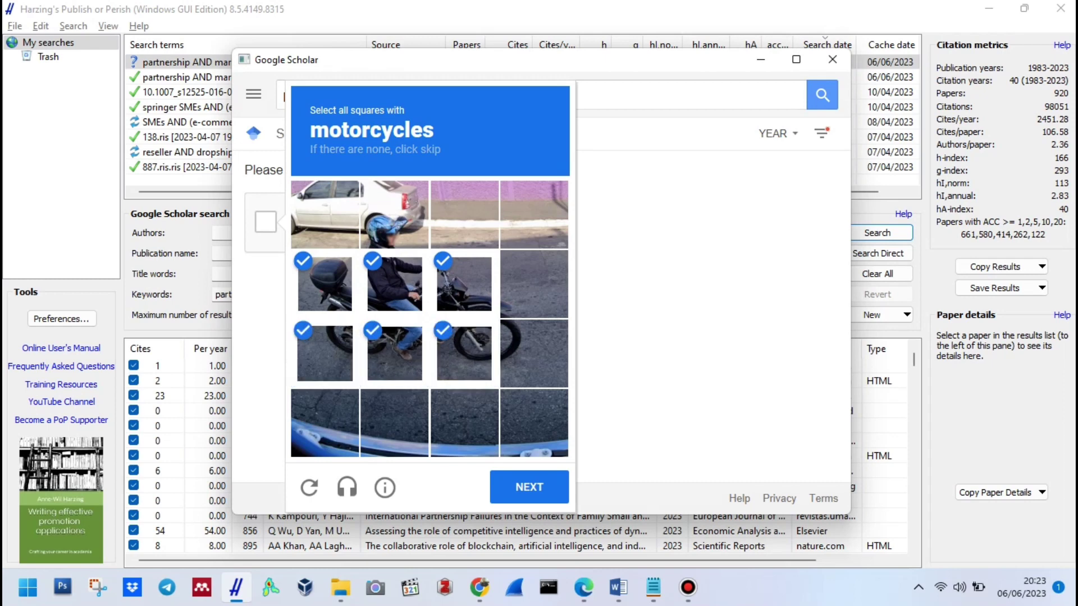
click(395, 214)
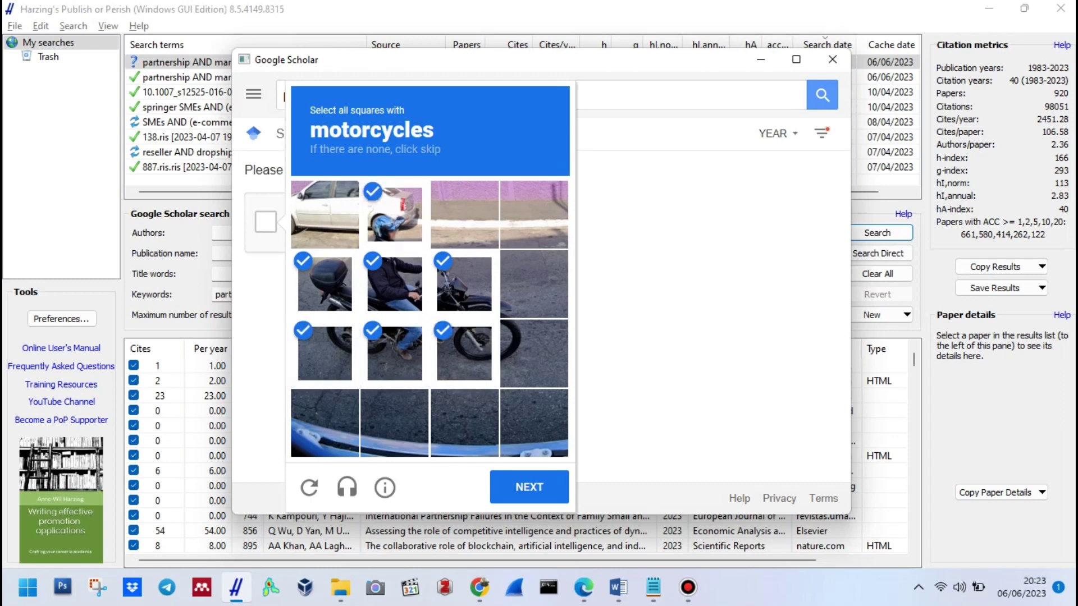
click(534, 354)
click(534, 283)
click(529, 486)
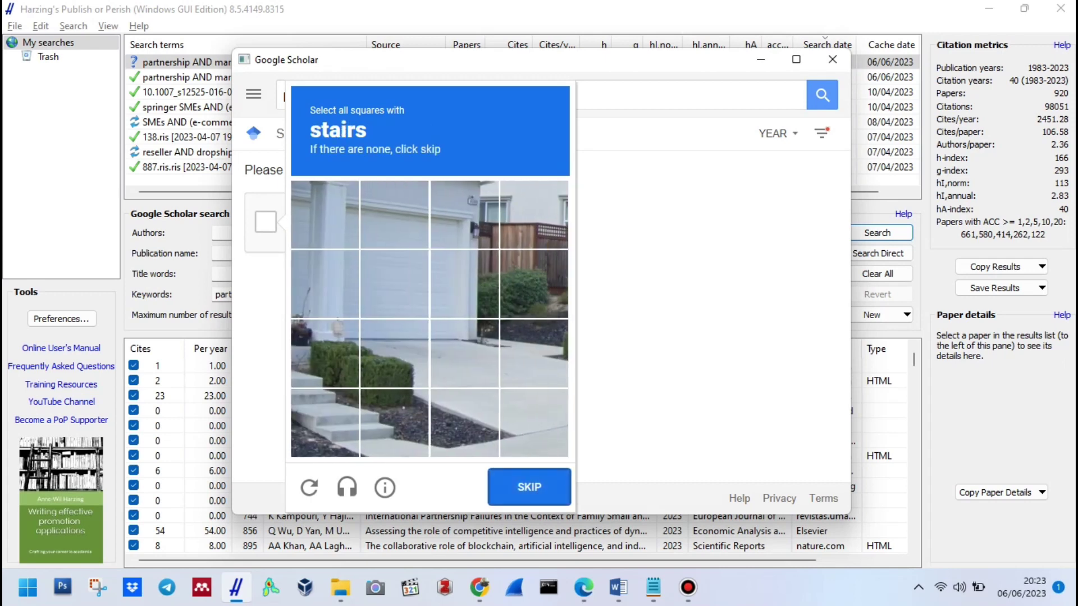
Verify the squares containing stairs in the robot check and dismiss the search's server error message.
click(395, 423)
click(325, 423)
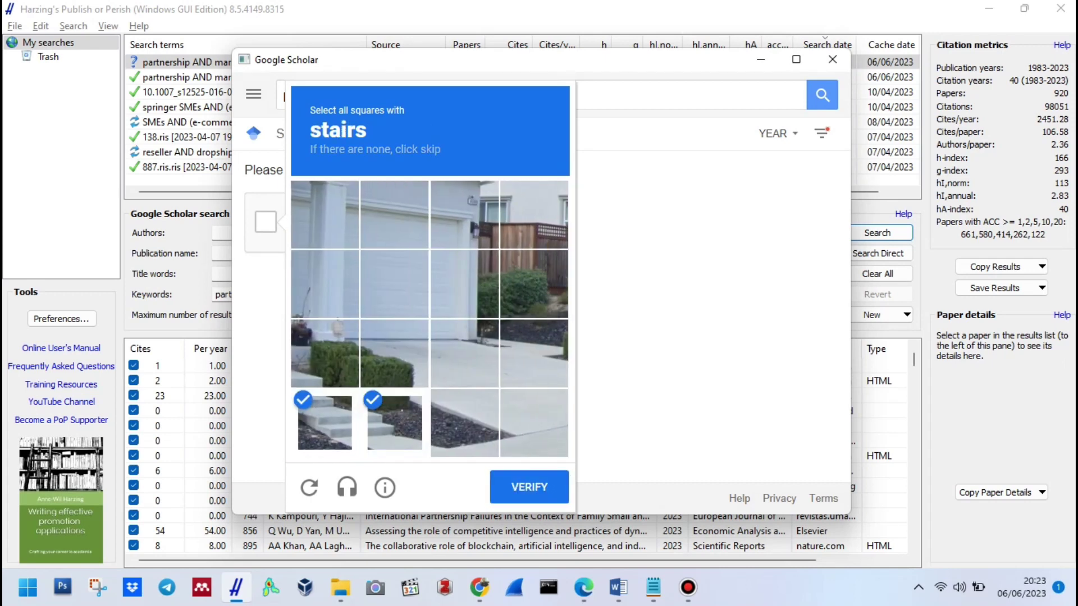
click(325, 353)
click(528, 487)
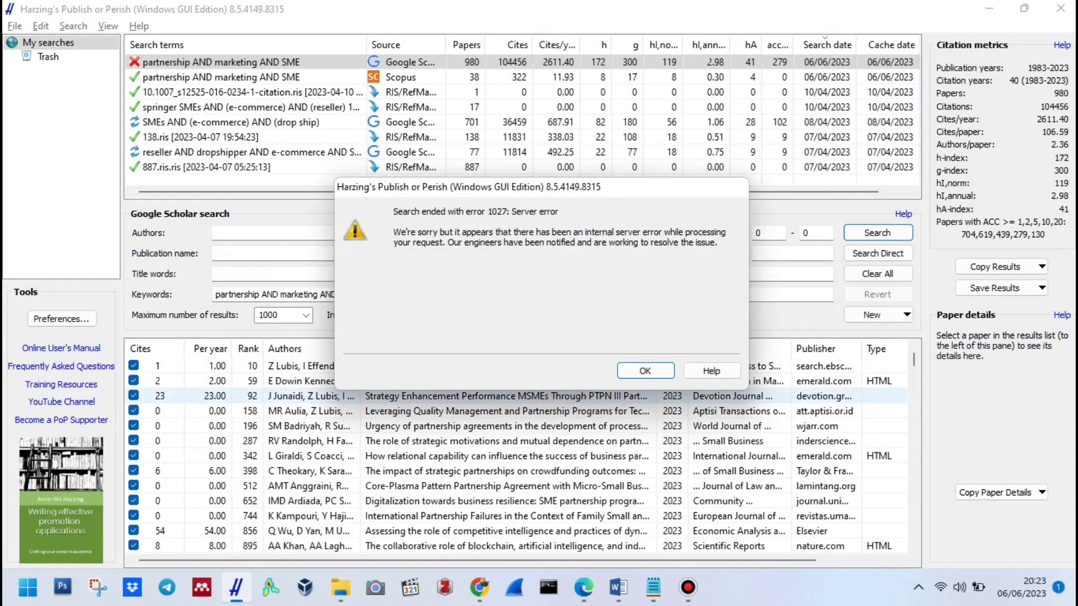
click(645, 370)
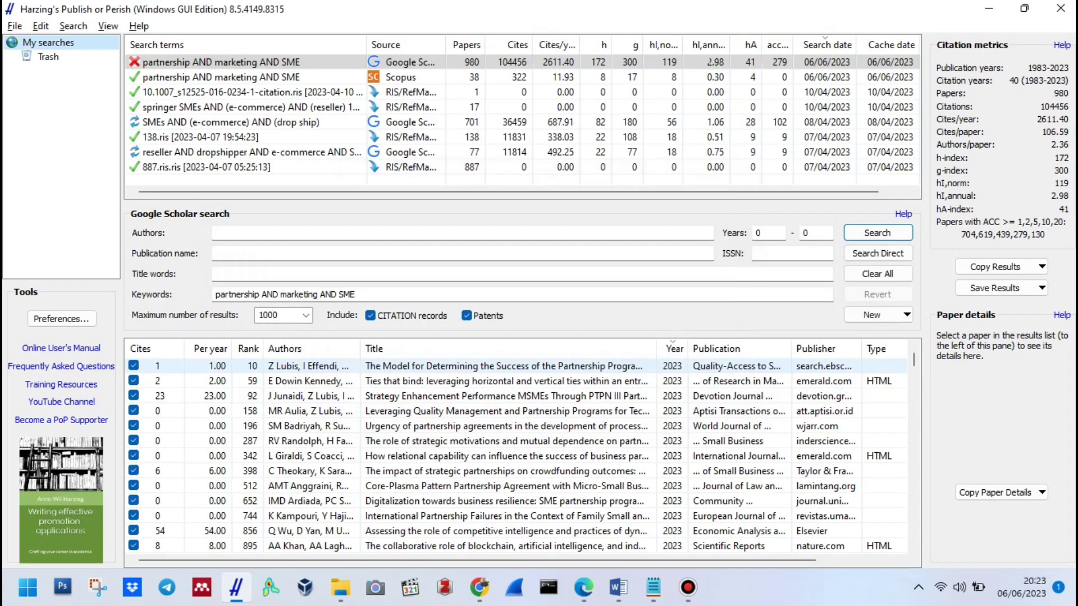
Sort the Google Scholar results by citations, select the most cited paper, and view the available result export formats.
click(645, 396)
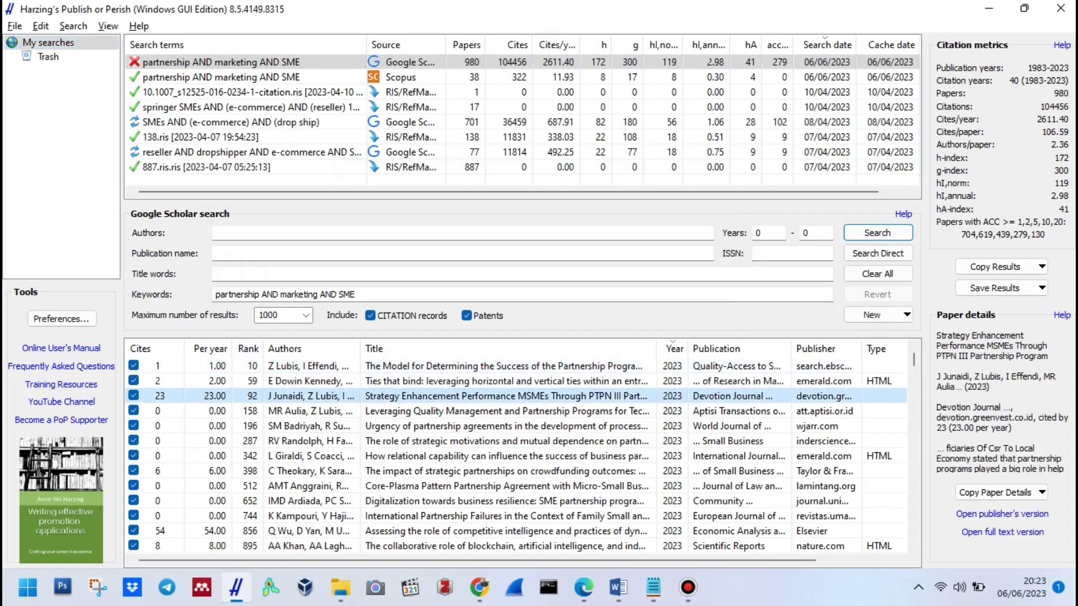
click(151, 348)
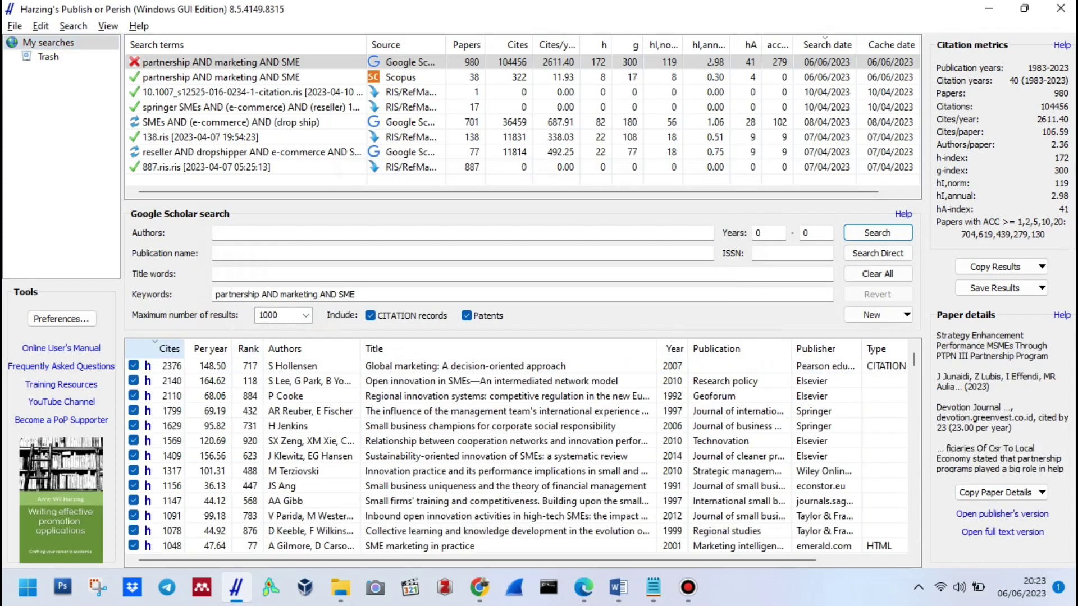
click(171, 365)
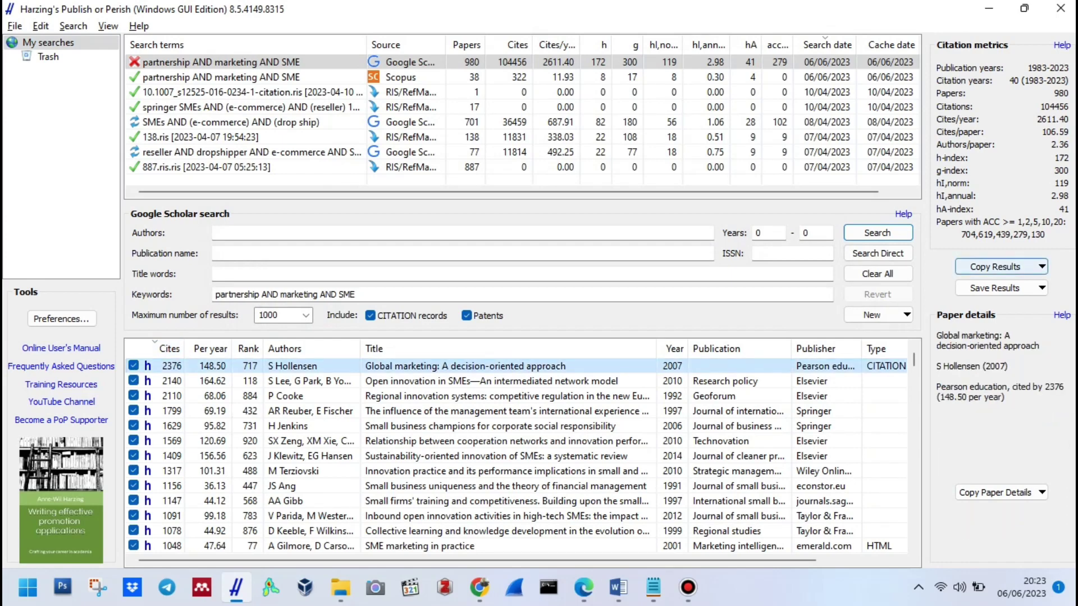
click(994, 287)
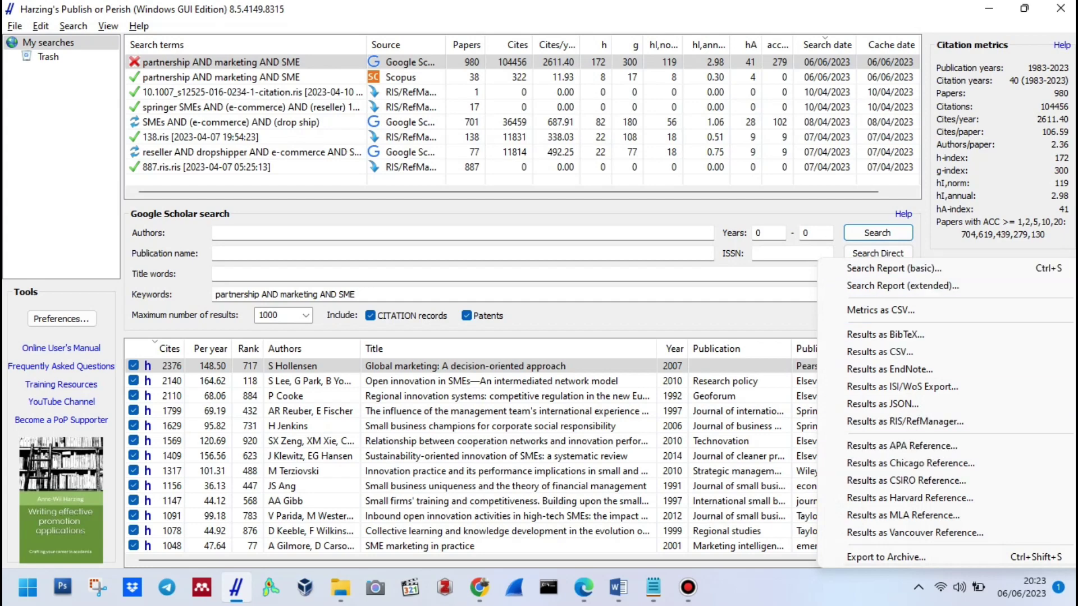
key(Escape)
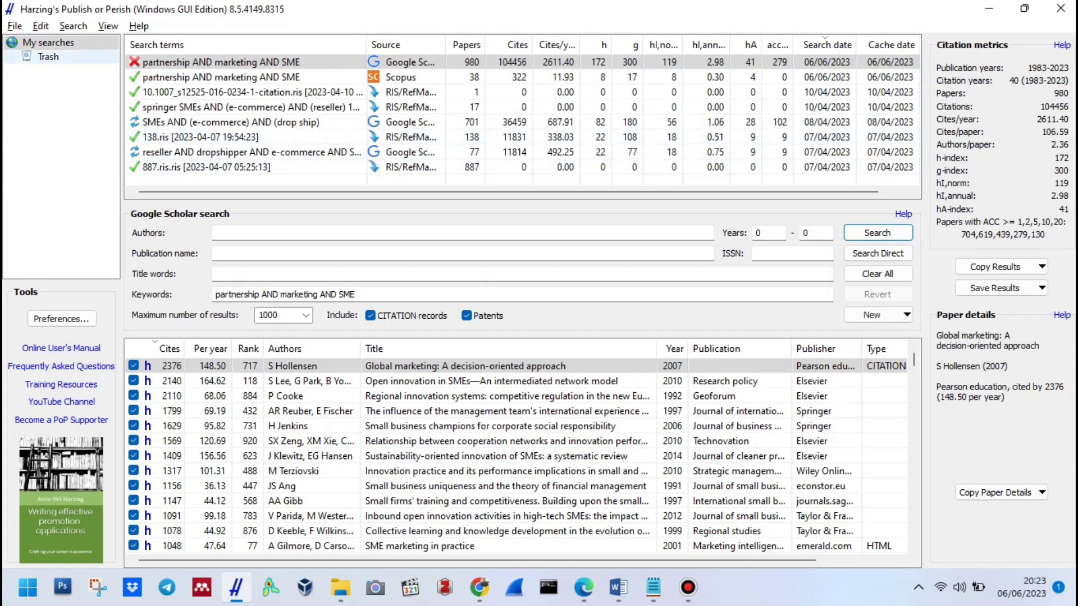
Export the results of the Scopus "partnership AND marketing AND SME" search to the Desktop in RIS/RefManager format as hasil1.
click(220, 77)
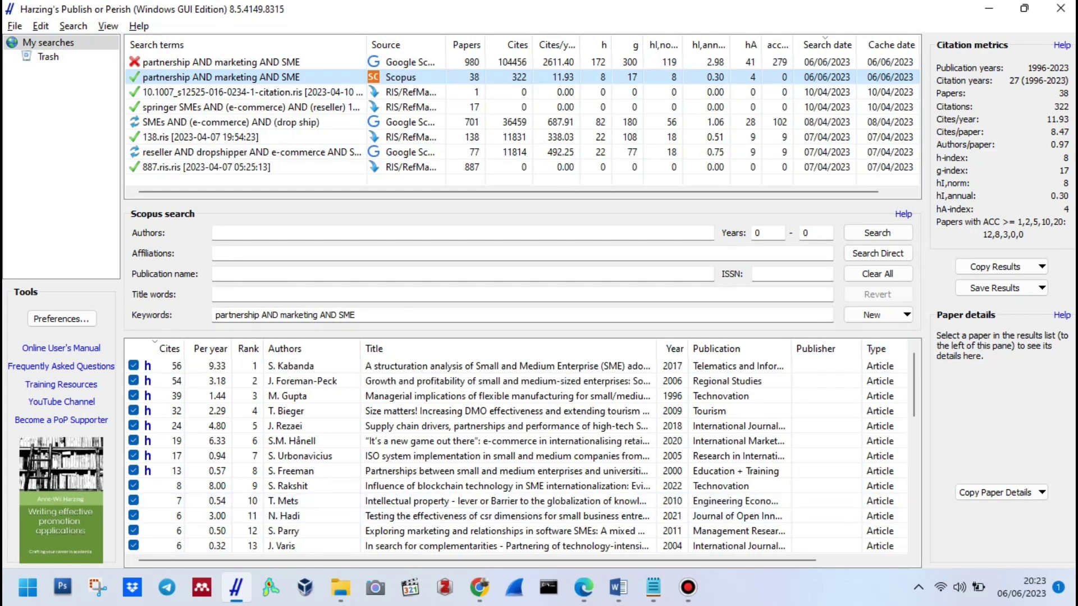
click(999, 287)
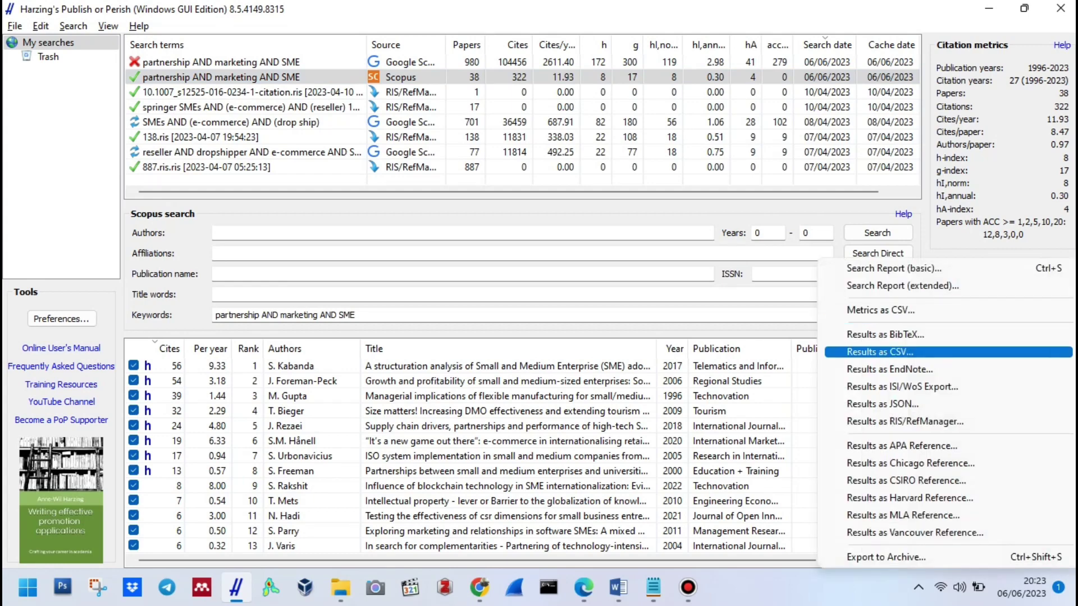
click(905, 421)
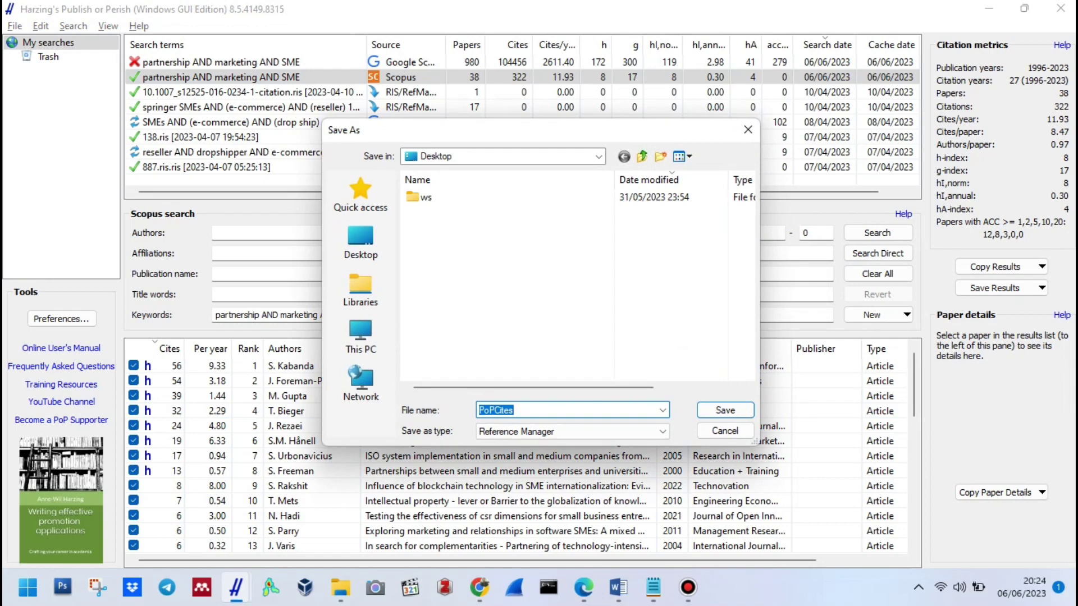
text(hasil1)
key(Return)
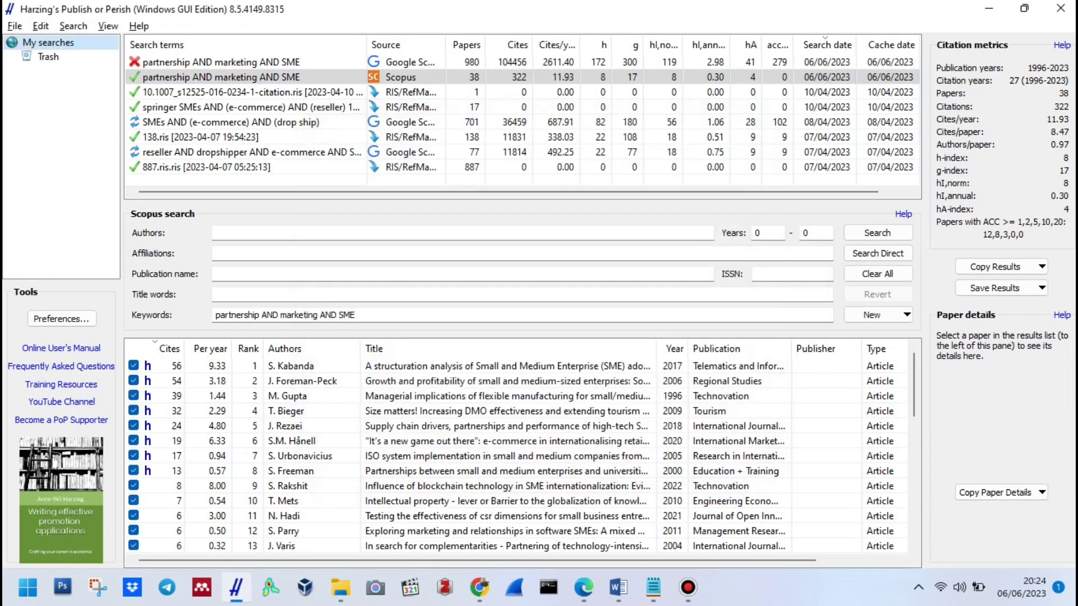
Export the results of the Google Scholar "partnership AND marketing AND SME" search to the Desktop in RIS/RefManager format as hasil.
click(220, 62)
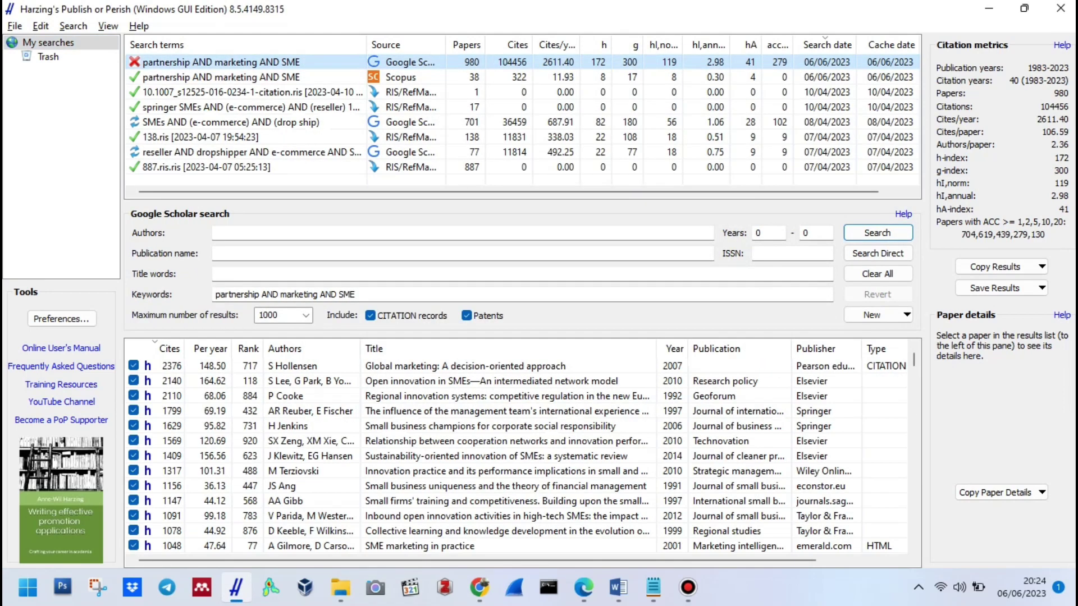
click(1001, 288)
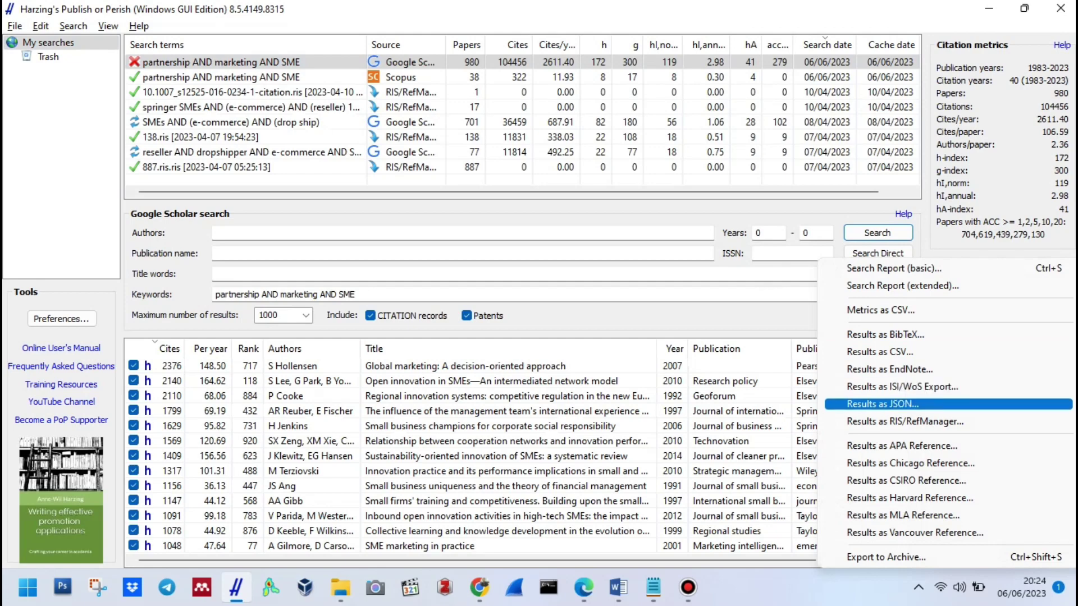
key(Return)
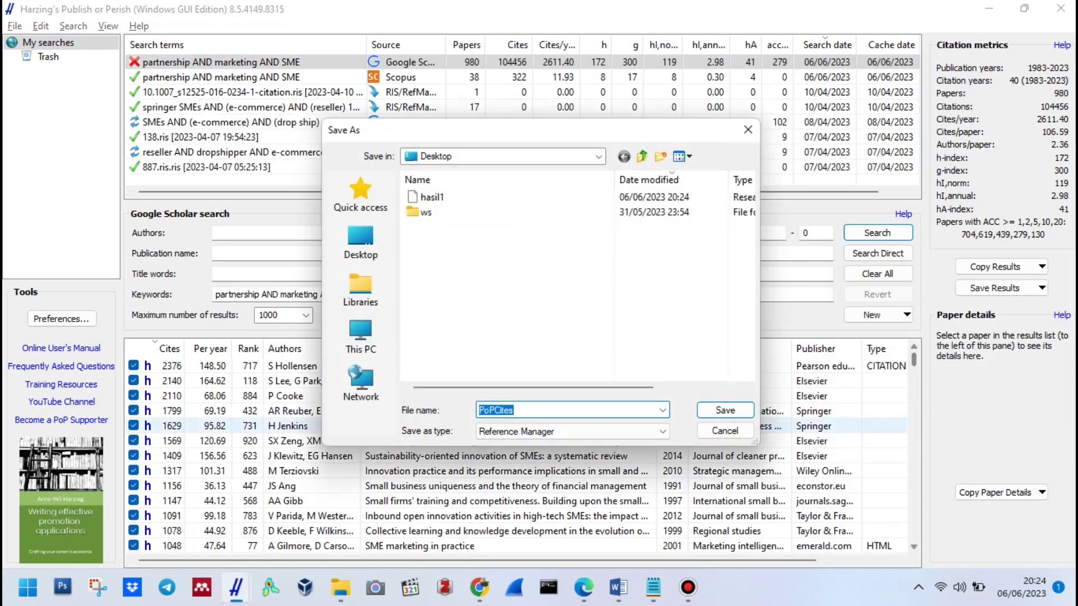
text(hasil)
key(Return)
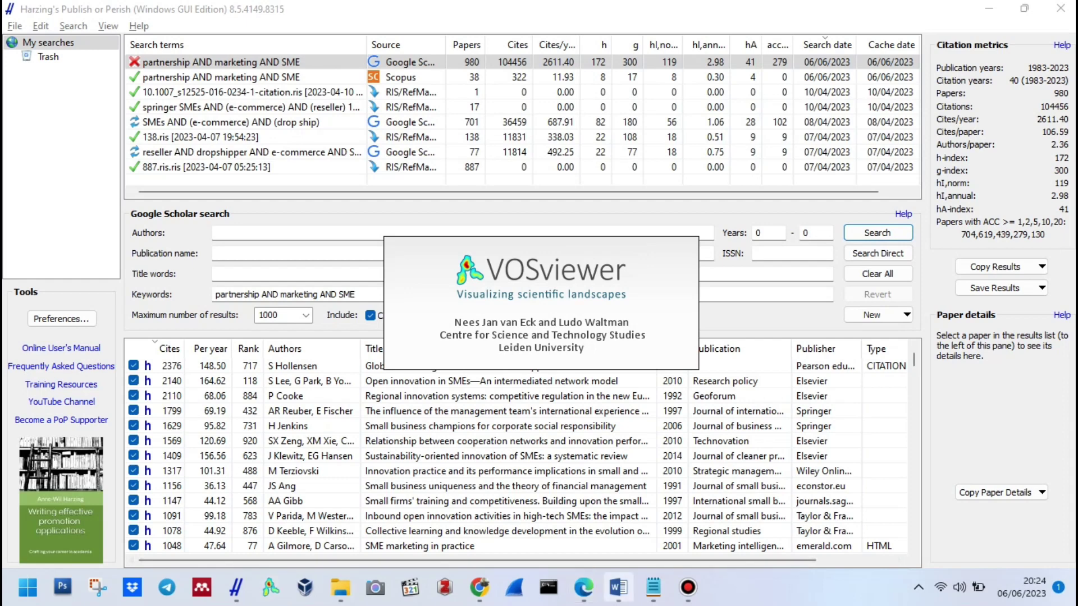
click(687, 587)
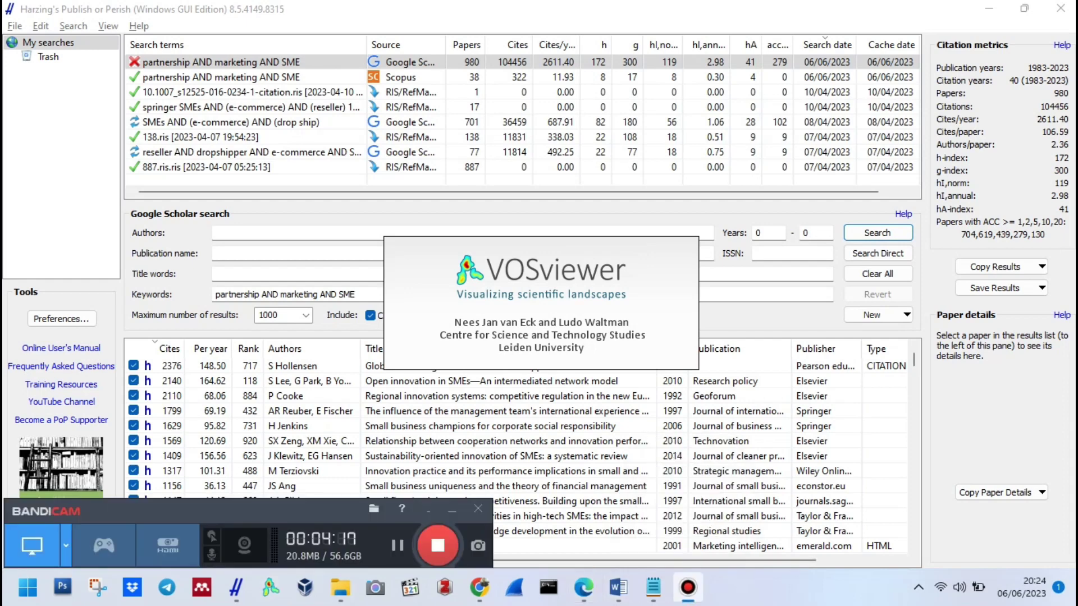
click(688, 588)
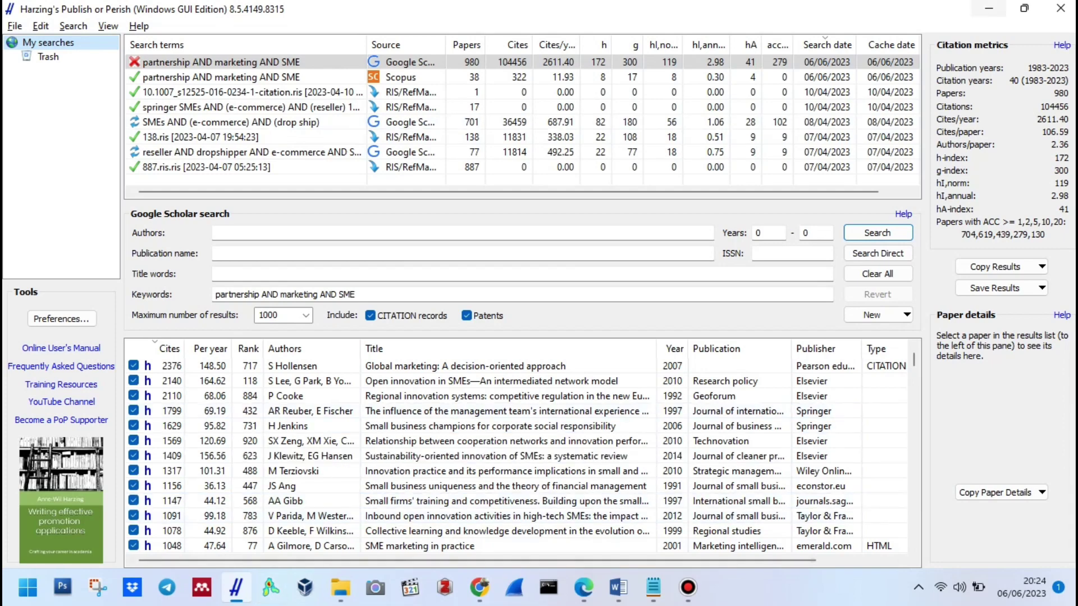
Minimize Publish or Perish and the browser to bring up VOSviewer.
click(989, 8)
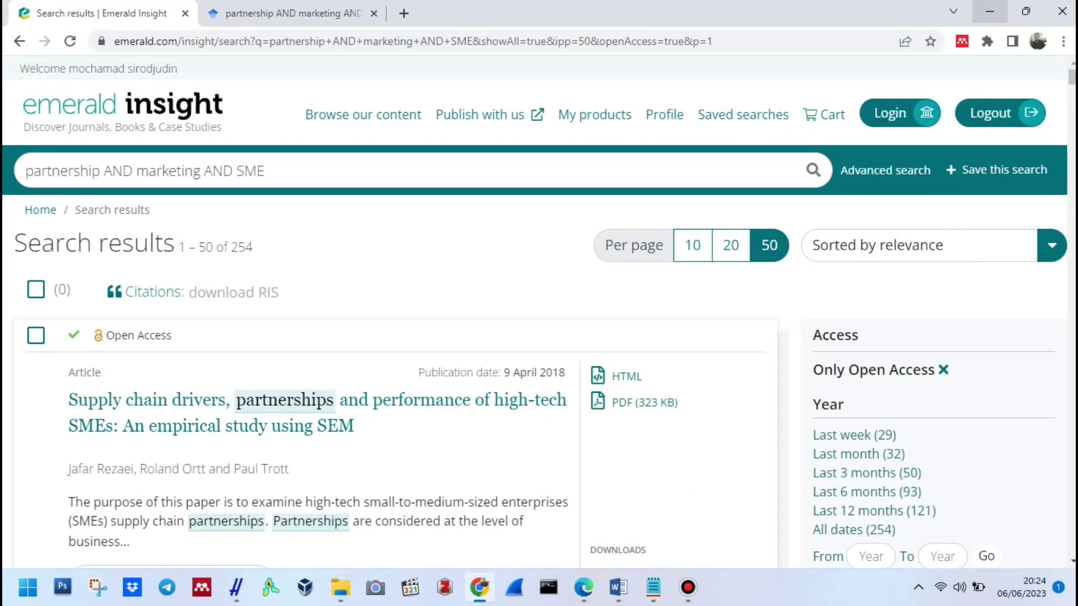
click(989, 11)
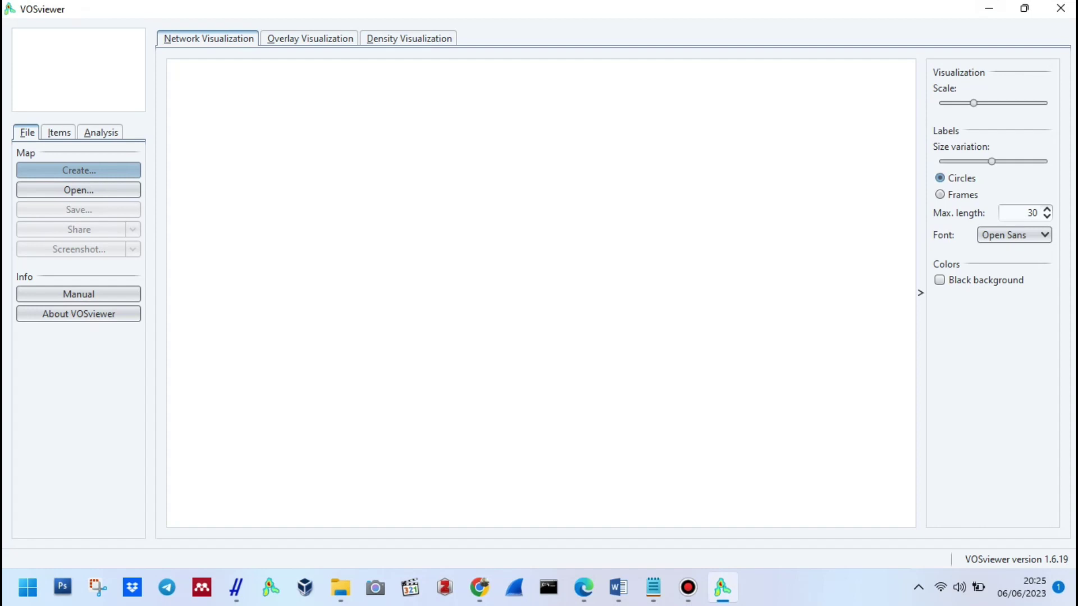
Start a new map based on bibliographic data, with reference manager files as the data source.
click(79, 170)
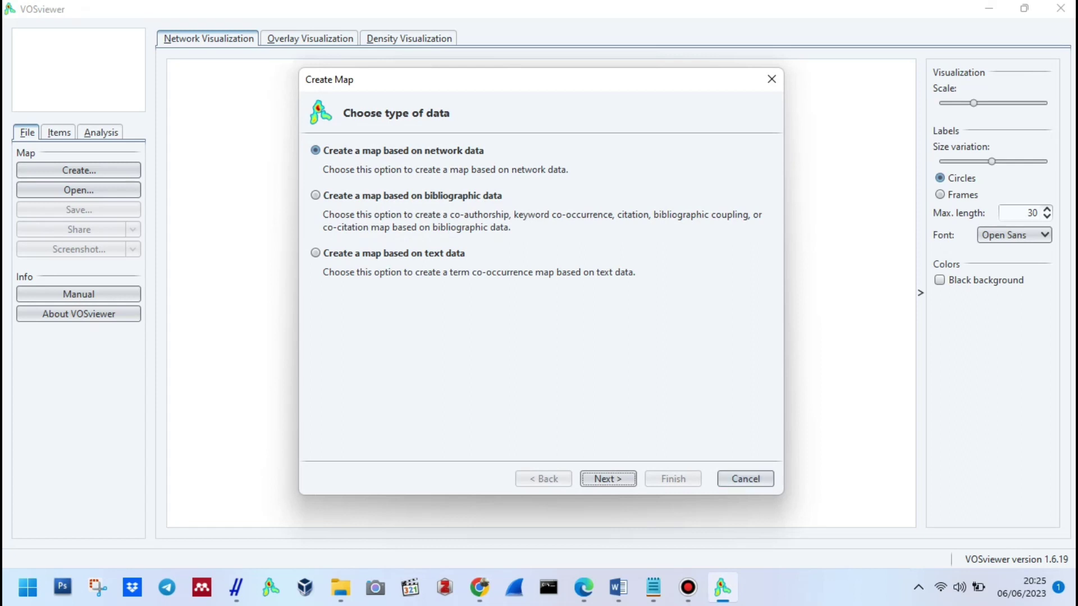
click(316, 195)
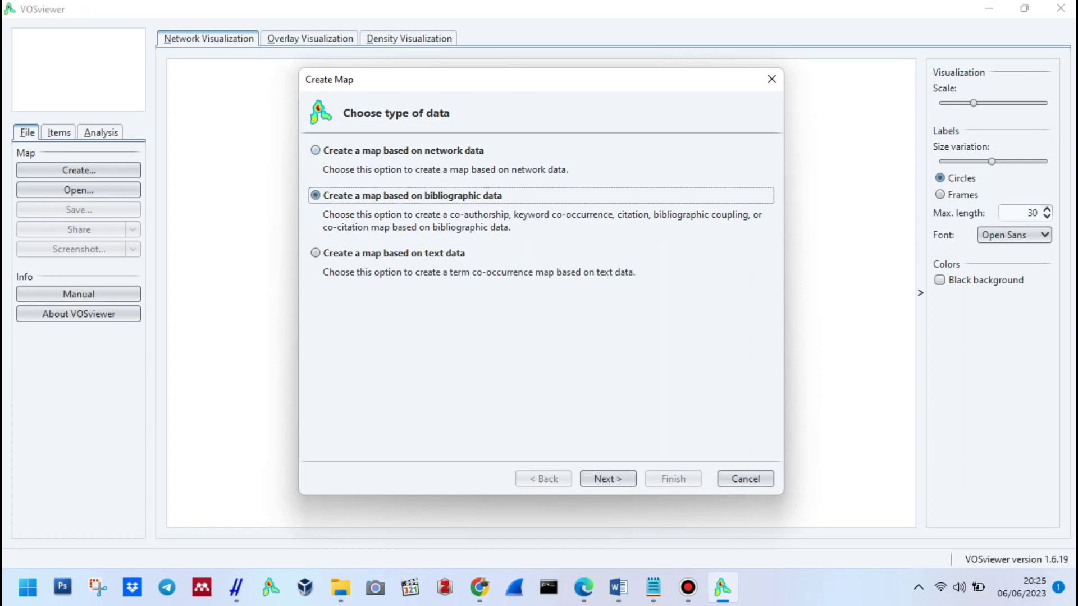
click(608, 478)
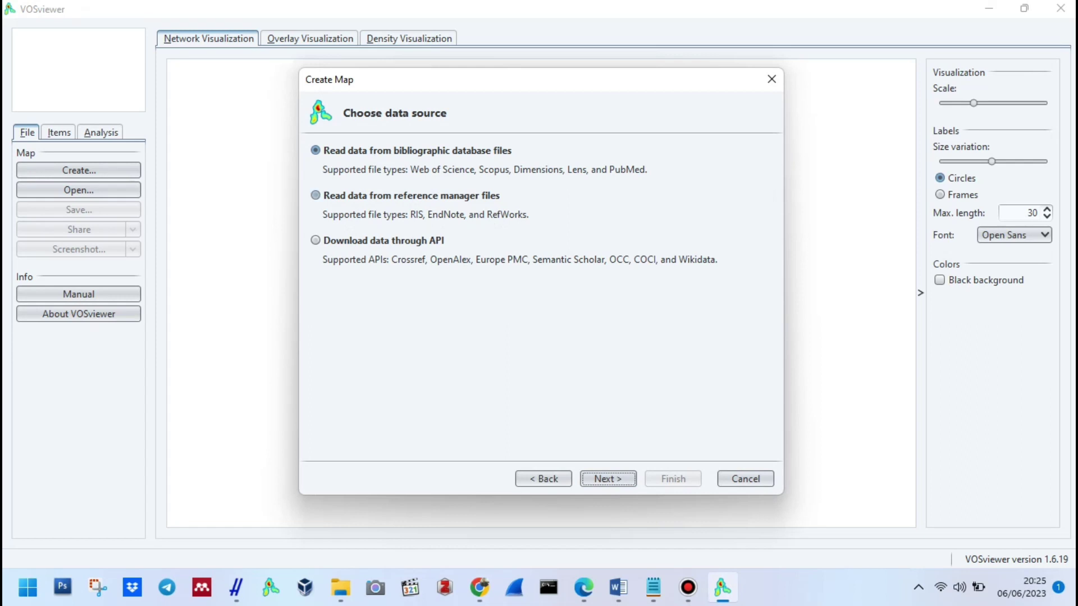
click(315, 196)
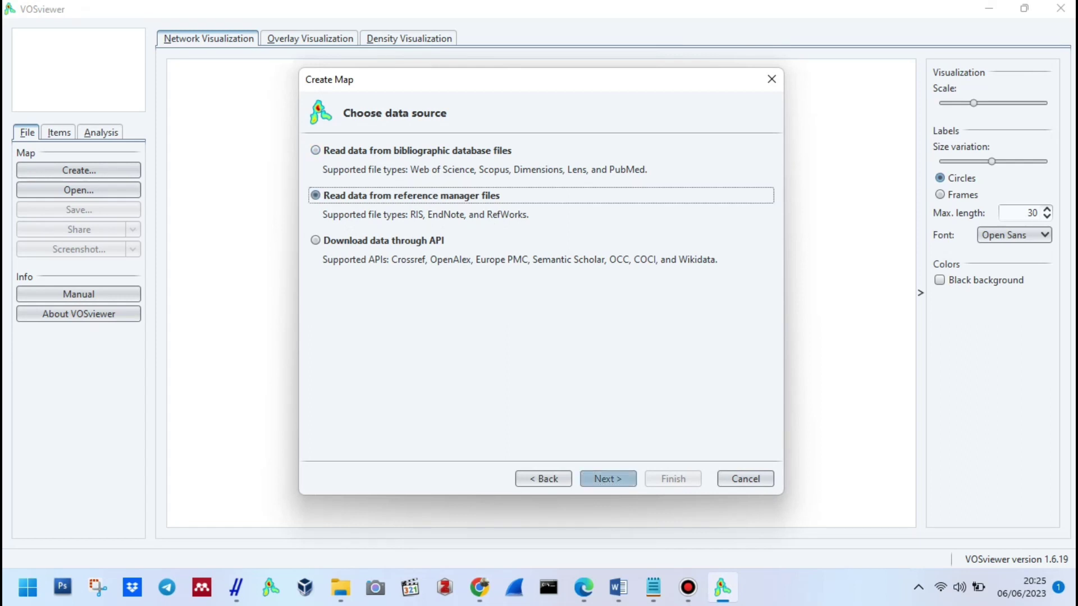
click(608, 478)
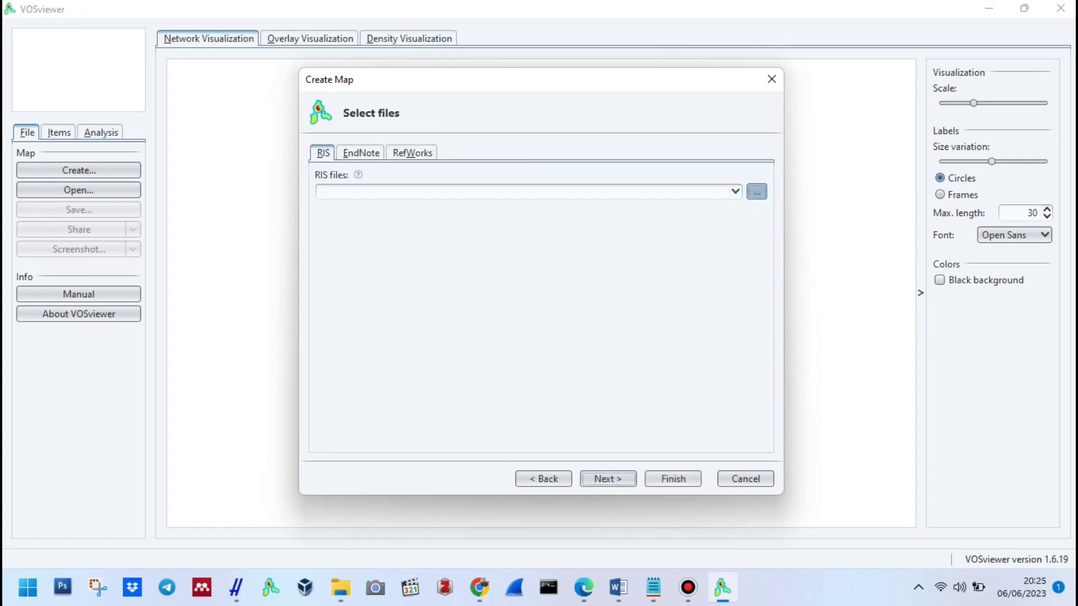
Load hasil1.ris and hasil2.ris from the Desktop as the RIS files for the map.
click(756, 191)
click(591, 182)
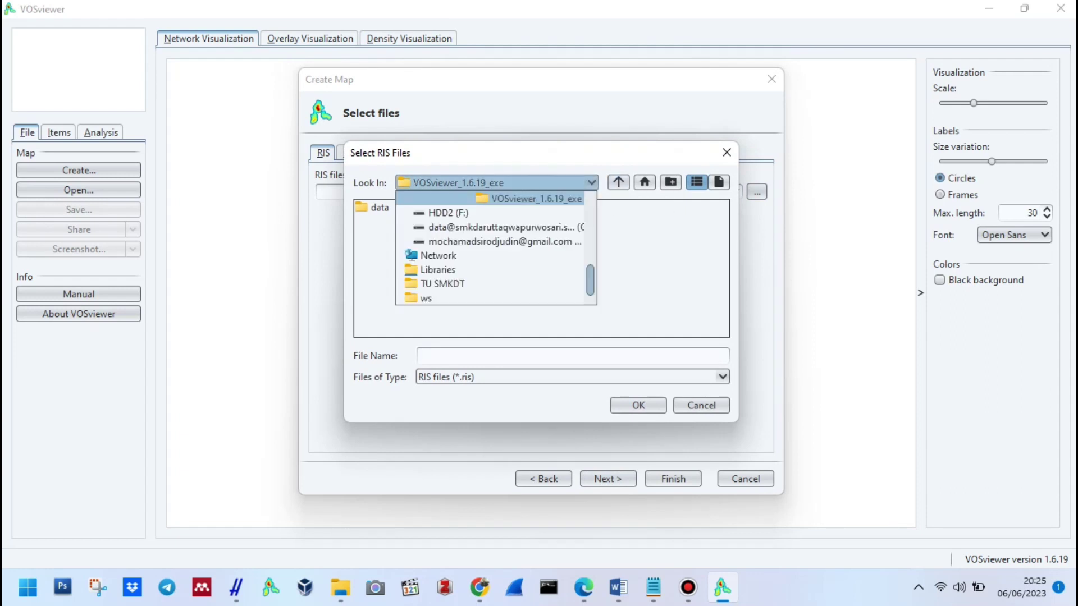
scroll(490, 247, up, 2)
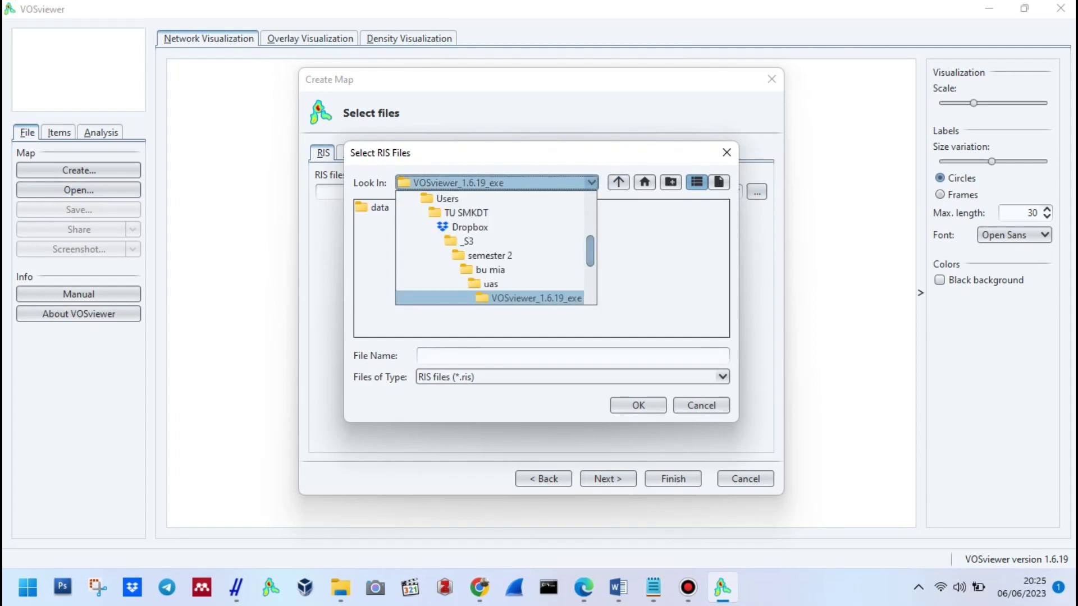
scroll(490, 247, up, 5)
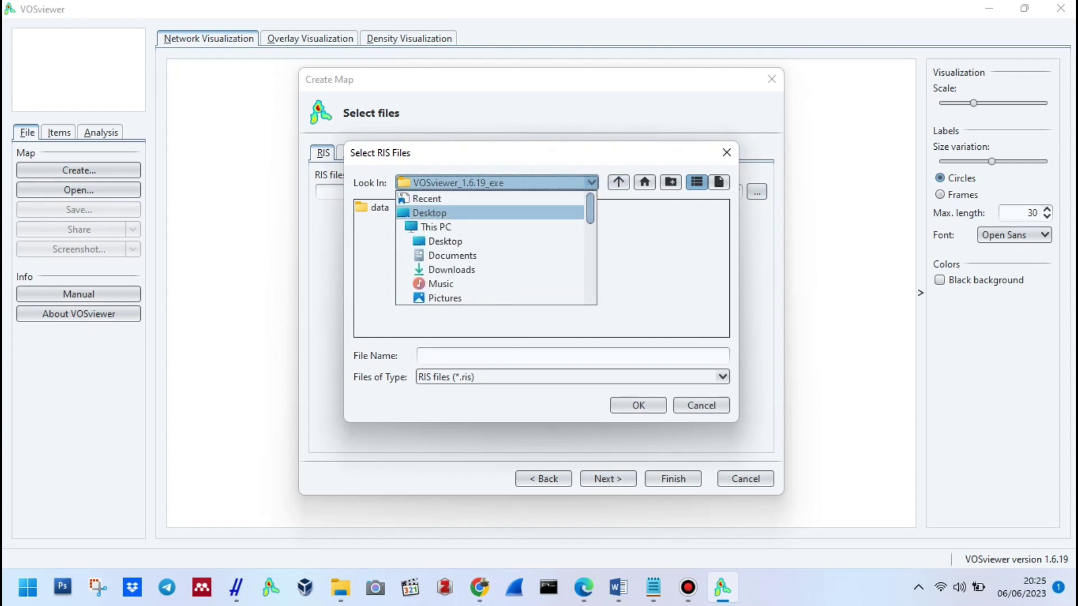
click(429, 213)
click(388, 307)
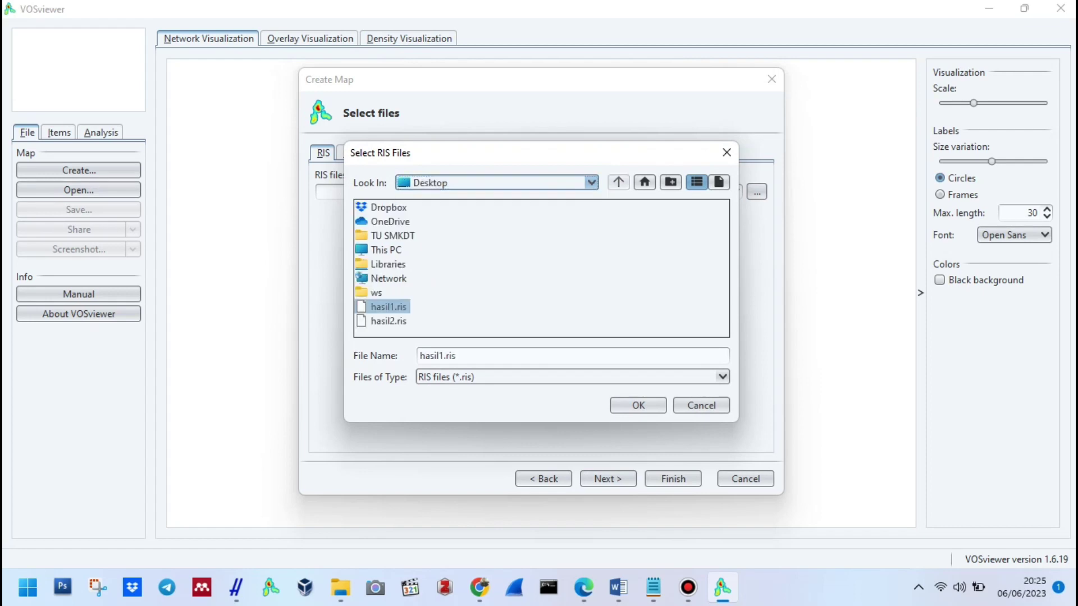
ctrl+click(388, 321)
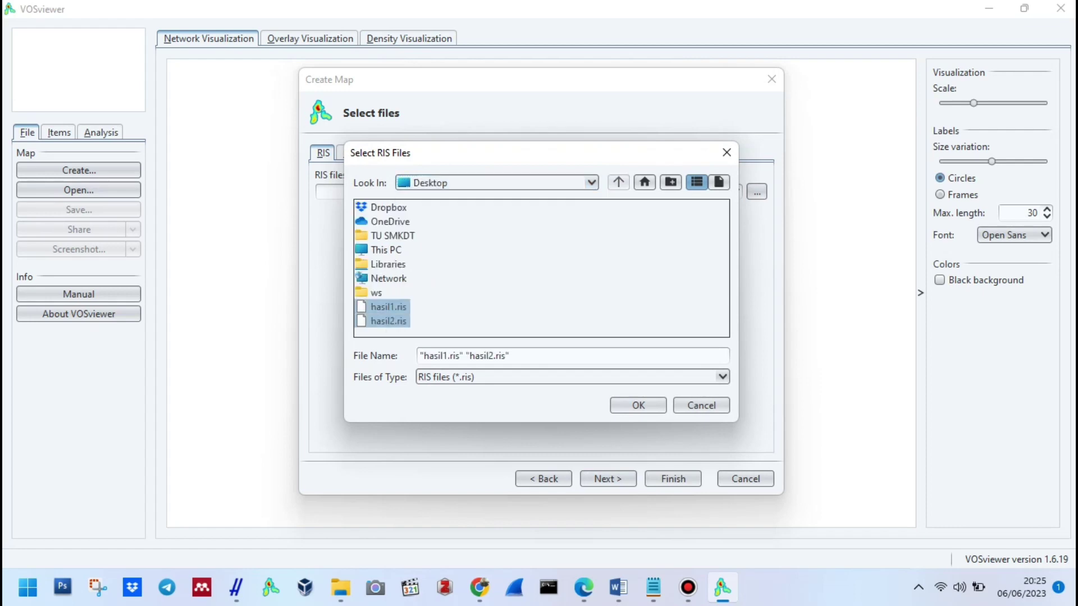
key(Return)
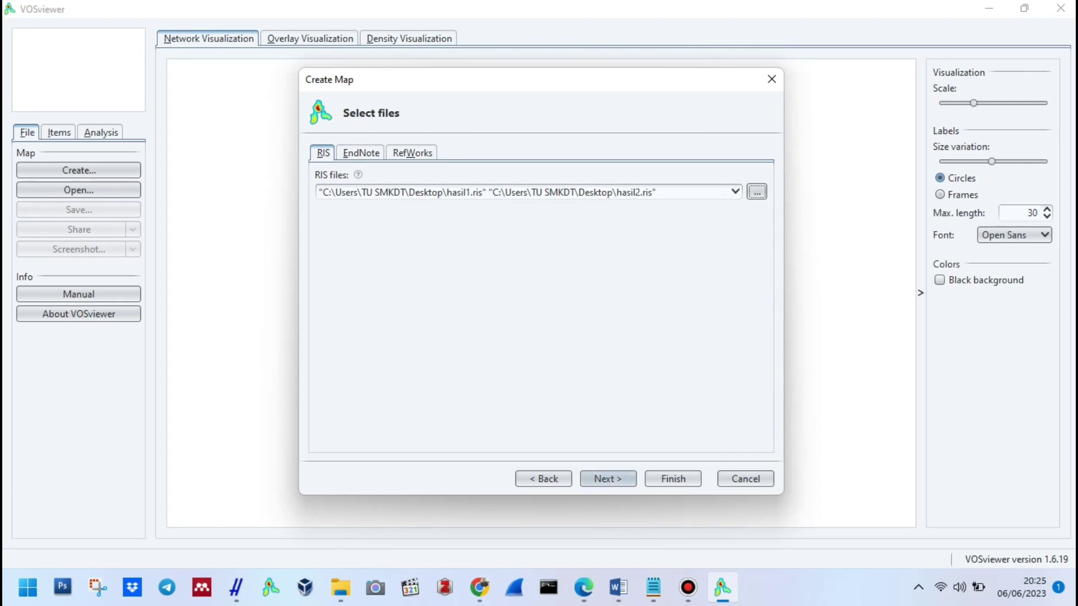
click(608, 478)
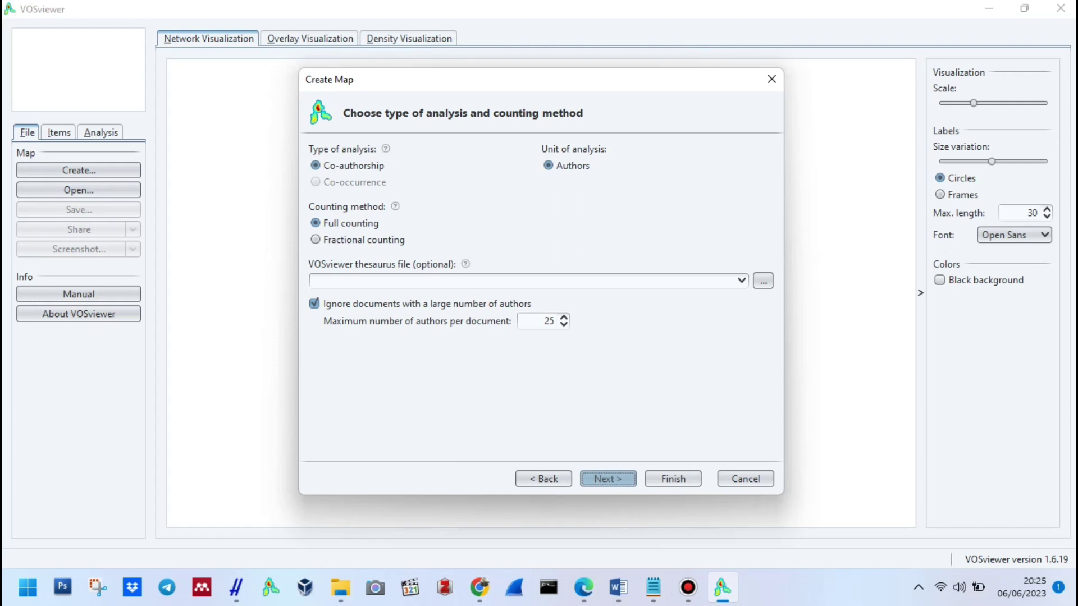
Create a co-authorship map of authors with full counting and a minimum of 5 documents per author, keeping all listed authors selected.
key(Return)
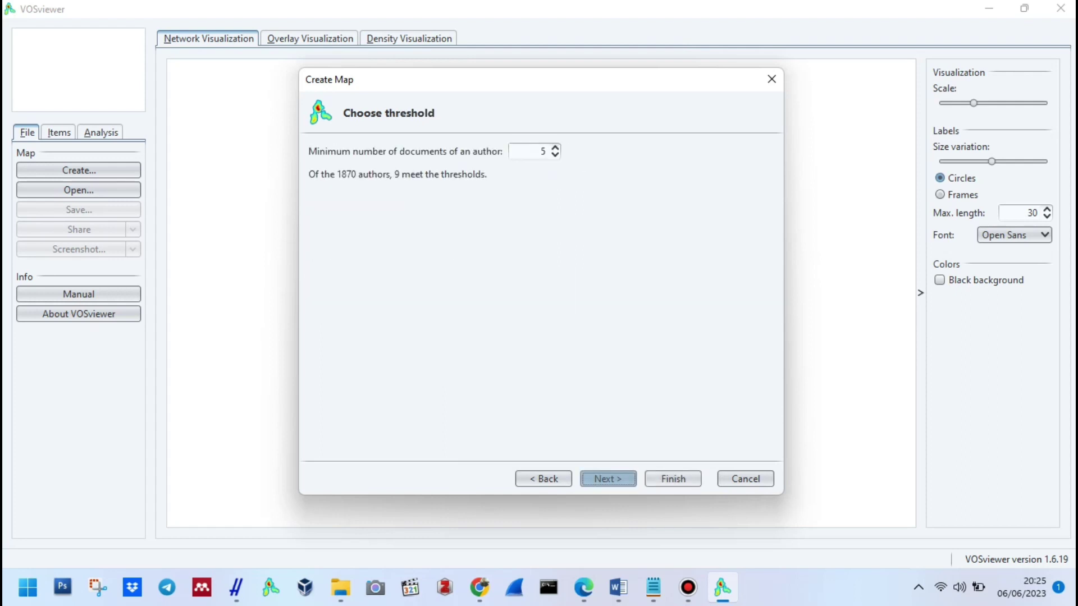
click(543, 479)
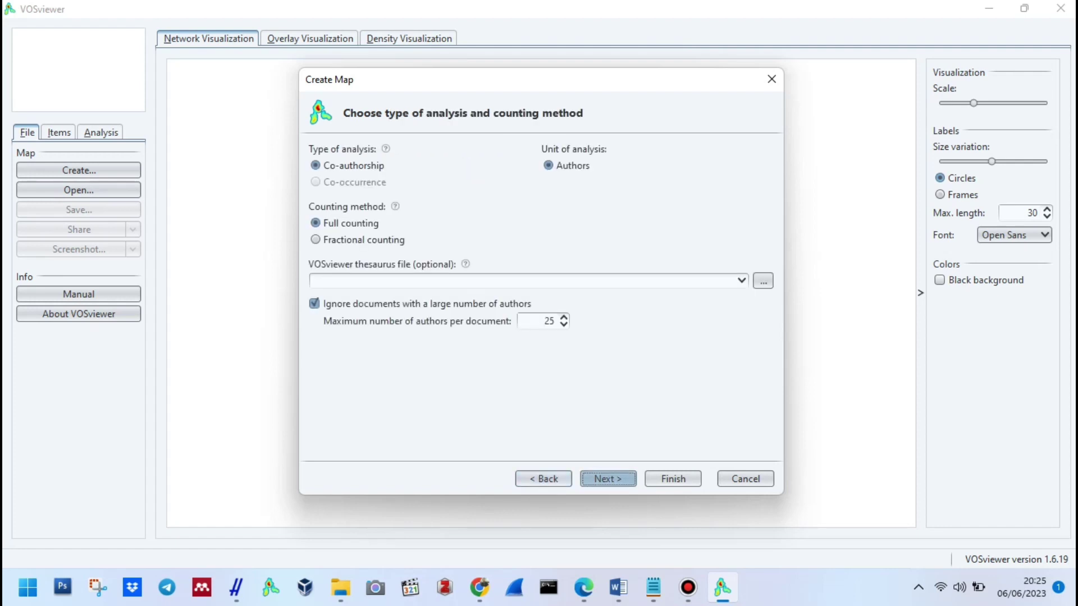
key(Return)
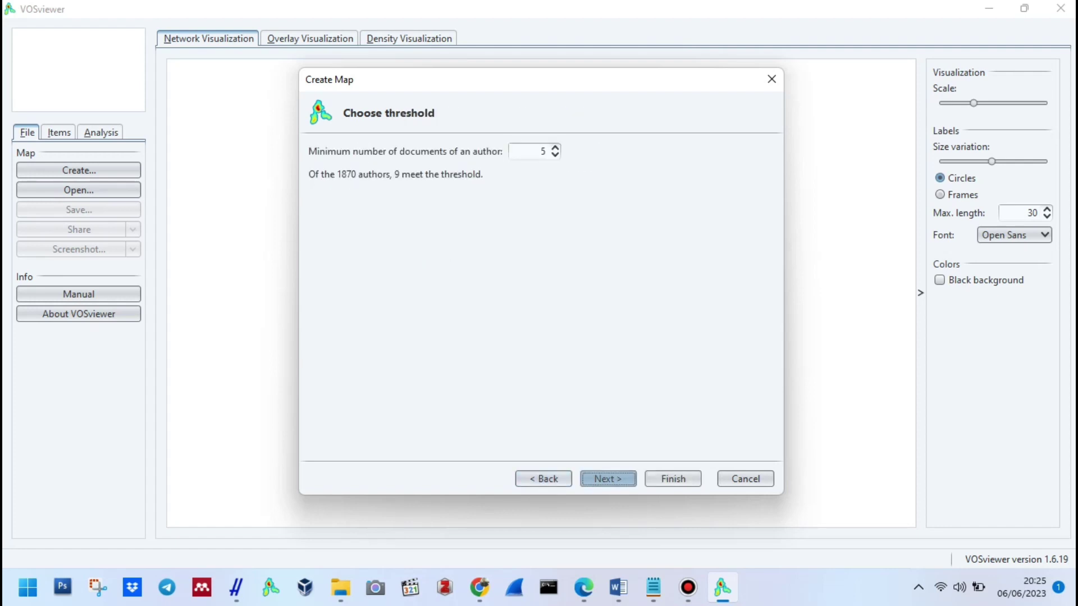
key(Return)
key(Return)
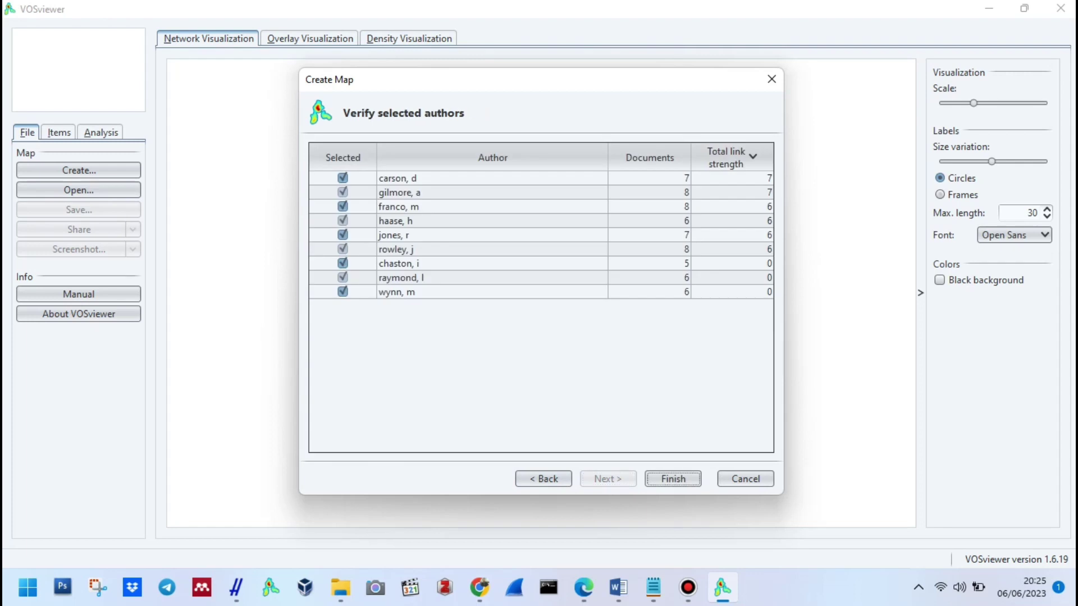
key(Return)
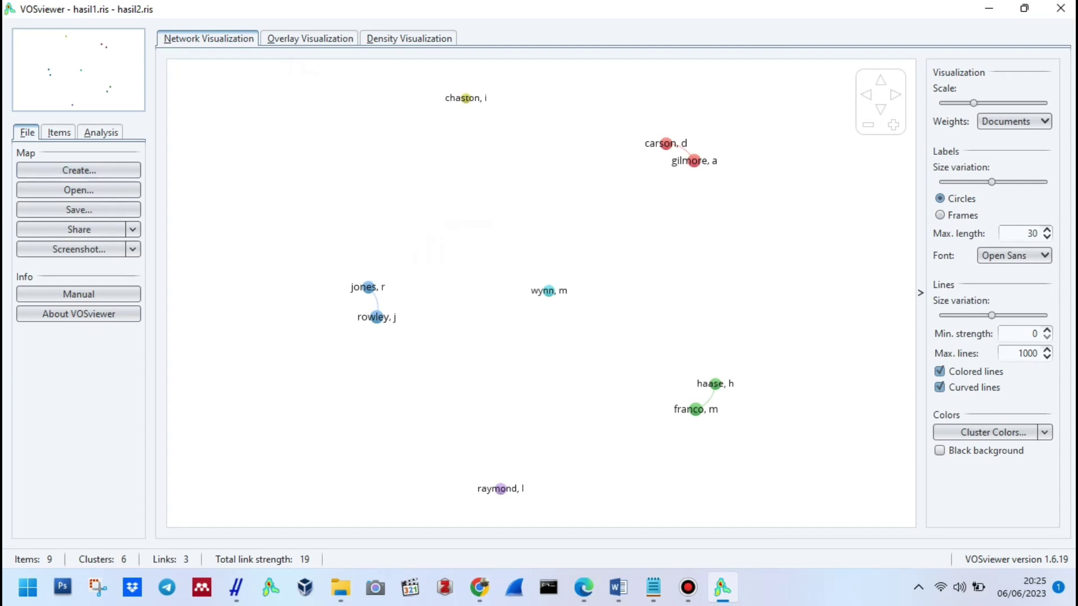
Switch to Mendeley Desktop and create a library folder named hasil.
click(202, 587)
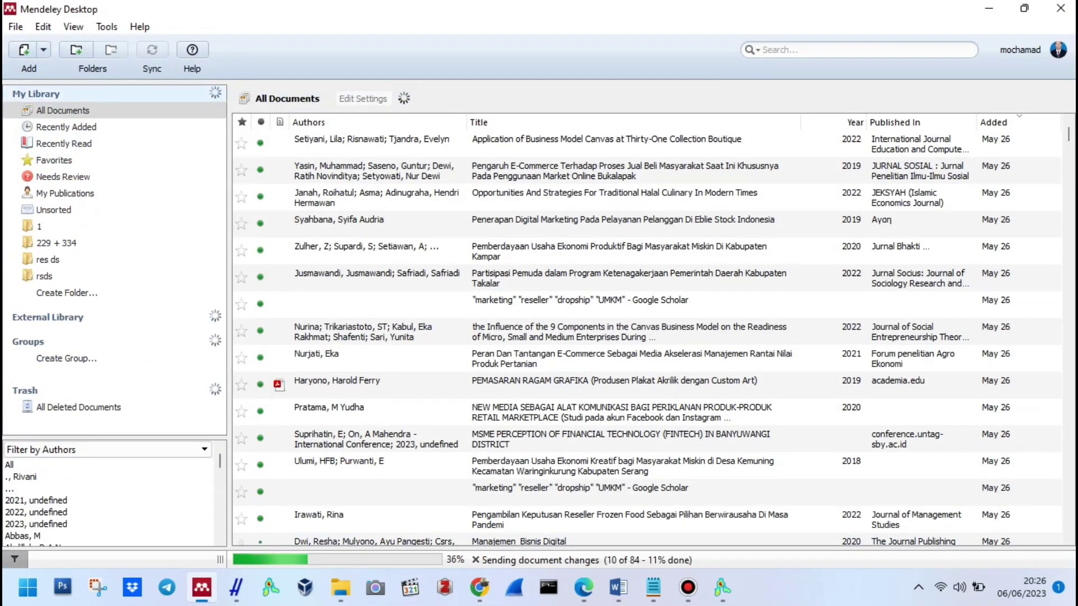
click(66, 292)
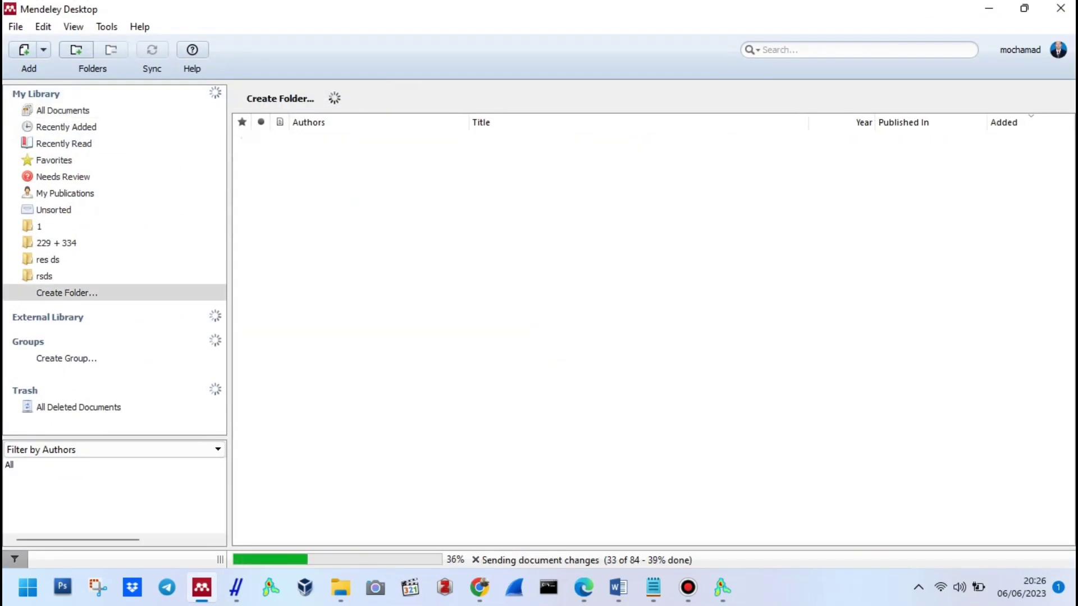
right_click(76, 294)
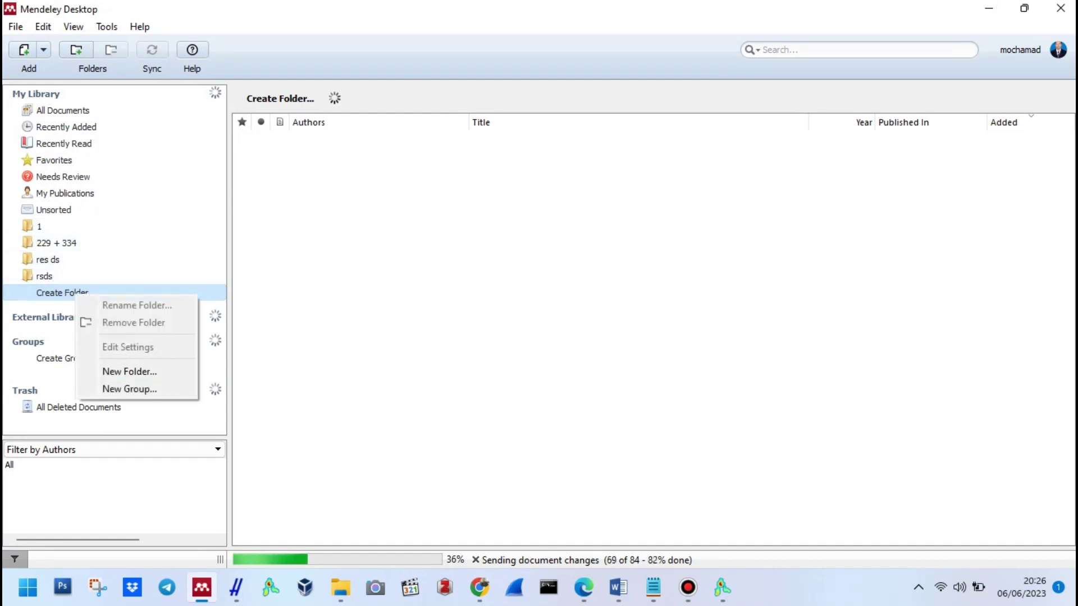
key(Escape)
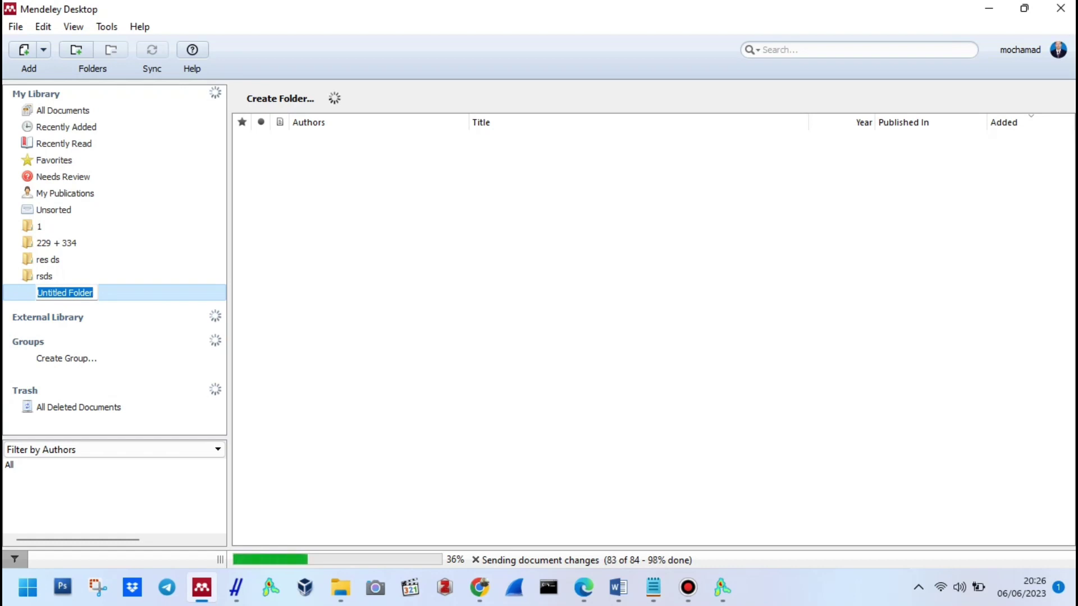
text(hasil)
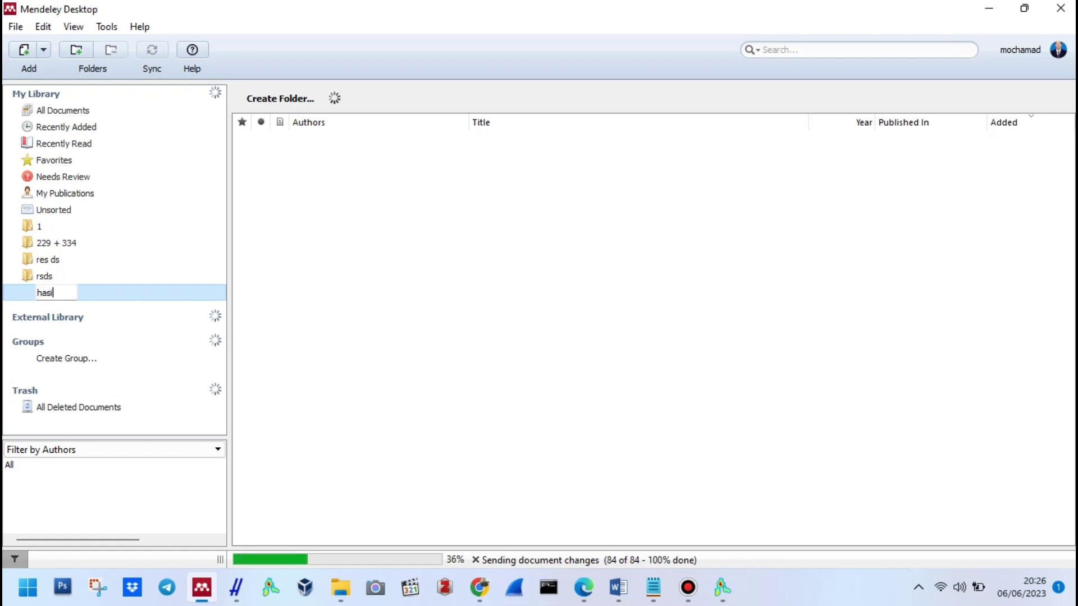
key(Return)
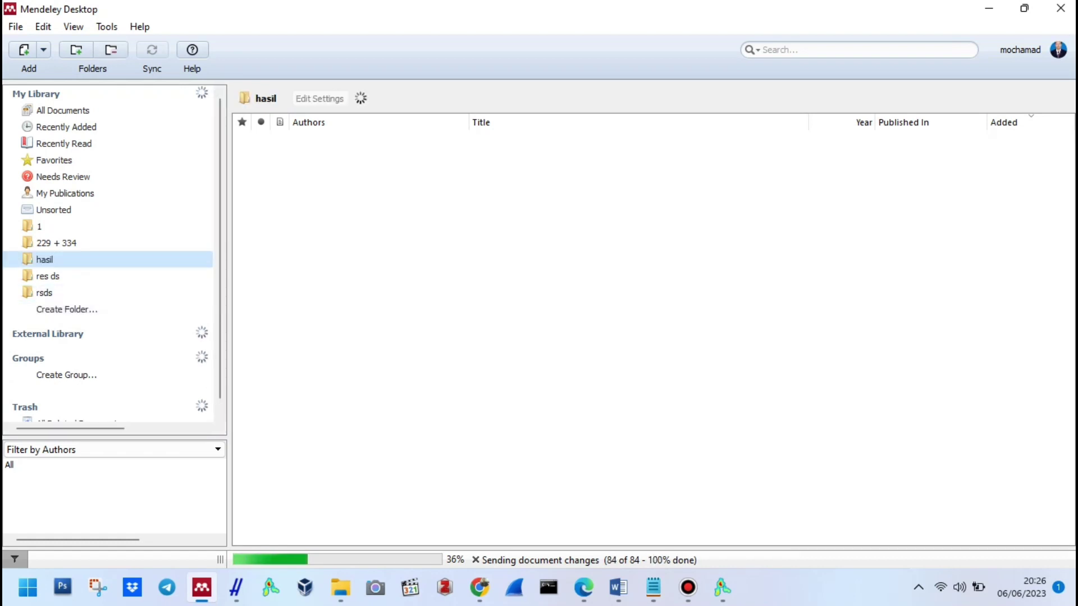
Import the hasil1 and hasil2 files from the Desktop into the hasil folder.
right_click(353, 212)
click(399, 223)
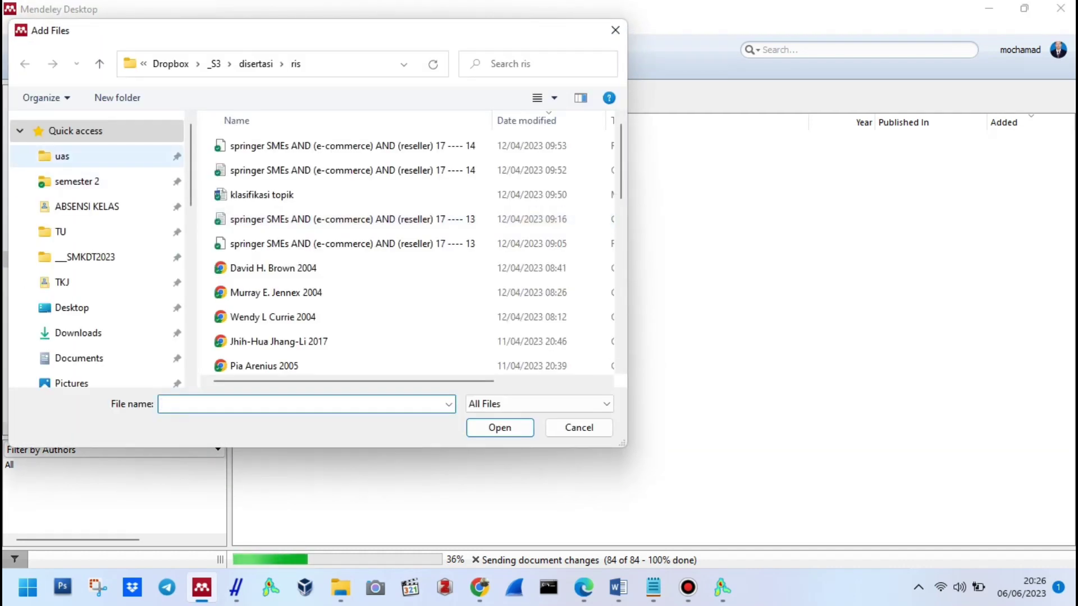
click(72, 308)
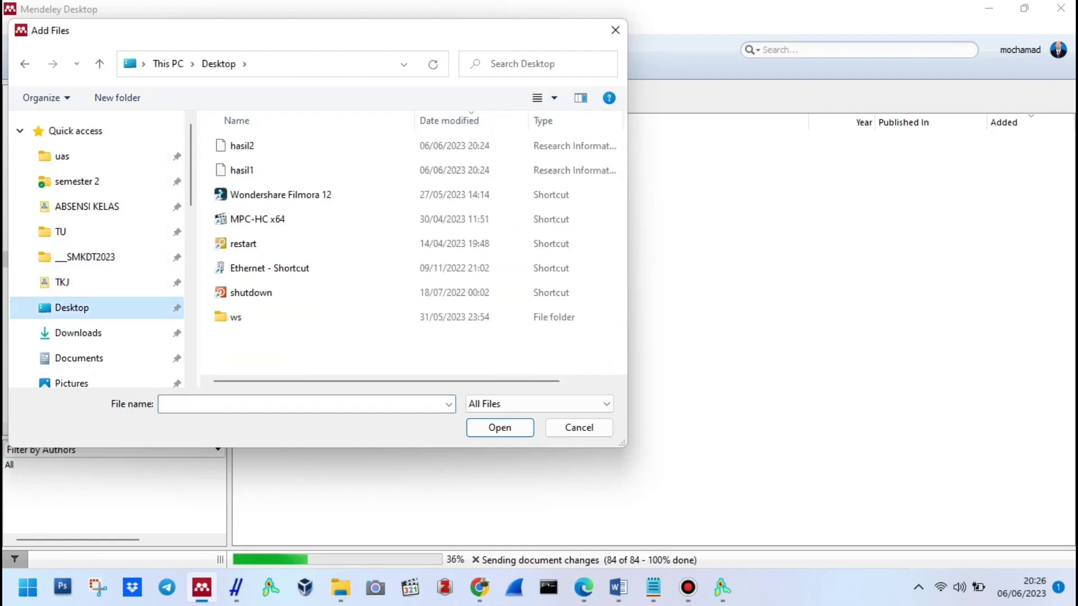
click(242, 145)
ctrl+click(242, 170)
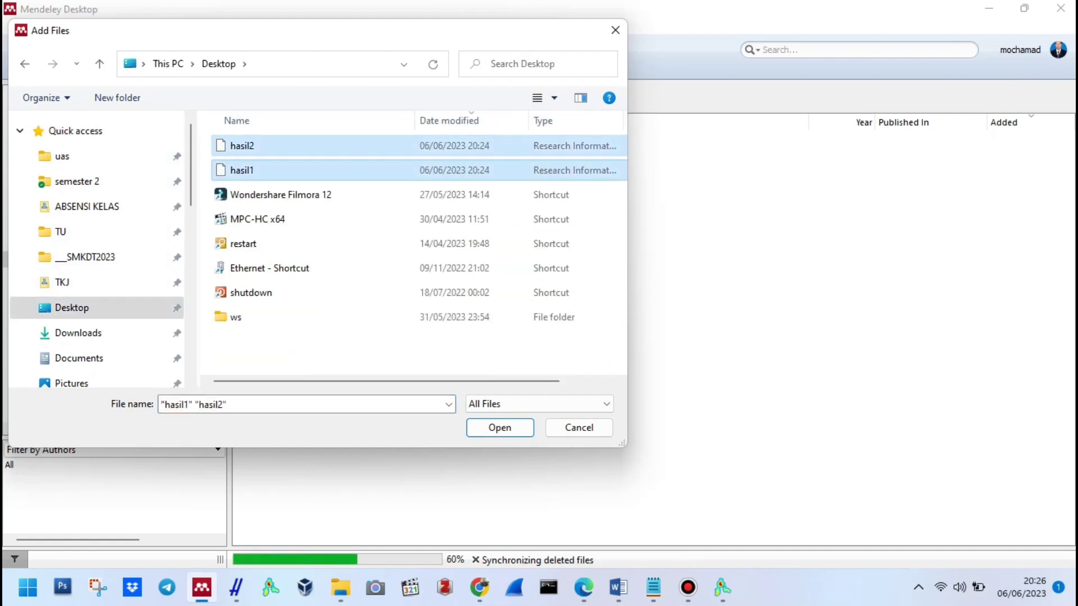
key(Return)
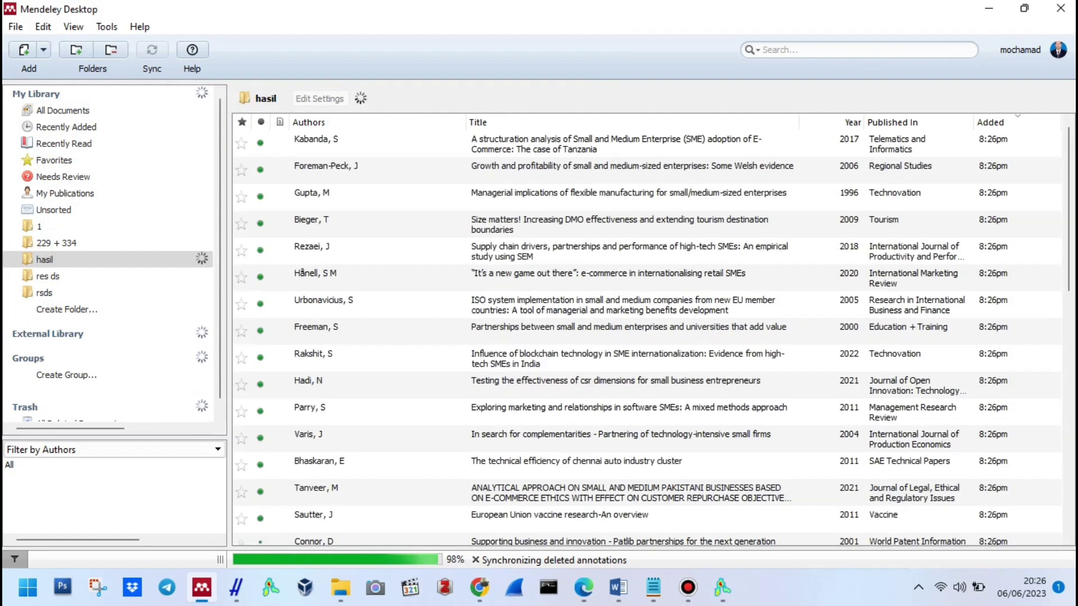
Select the imported documents in the hasil folder, update their details, and review the document list.
click(577, 229)
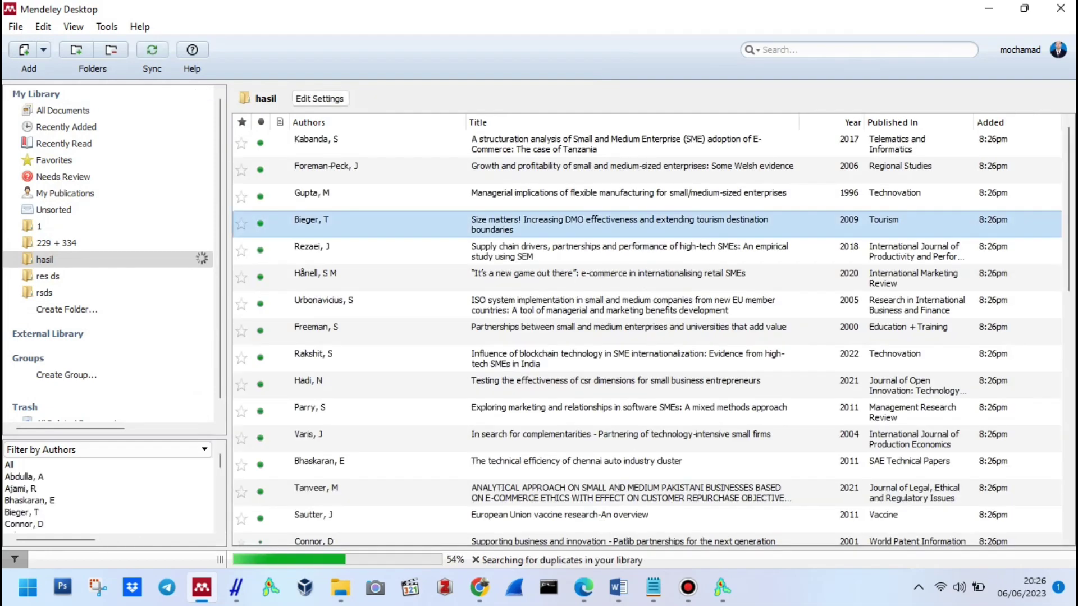
key(ctrl+a)
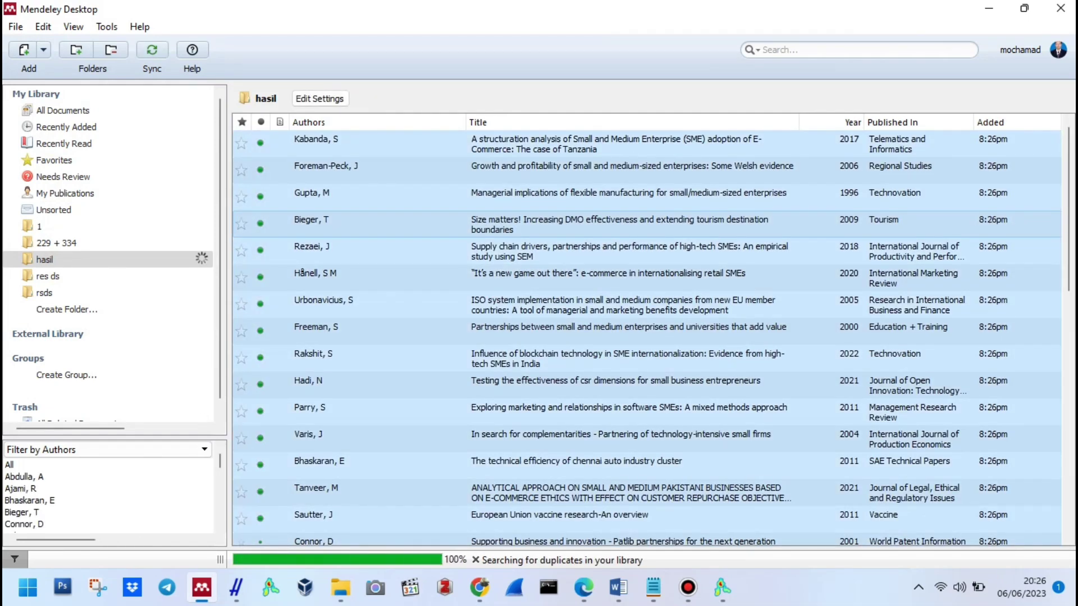
right_click(542, 148)
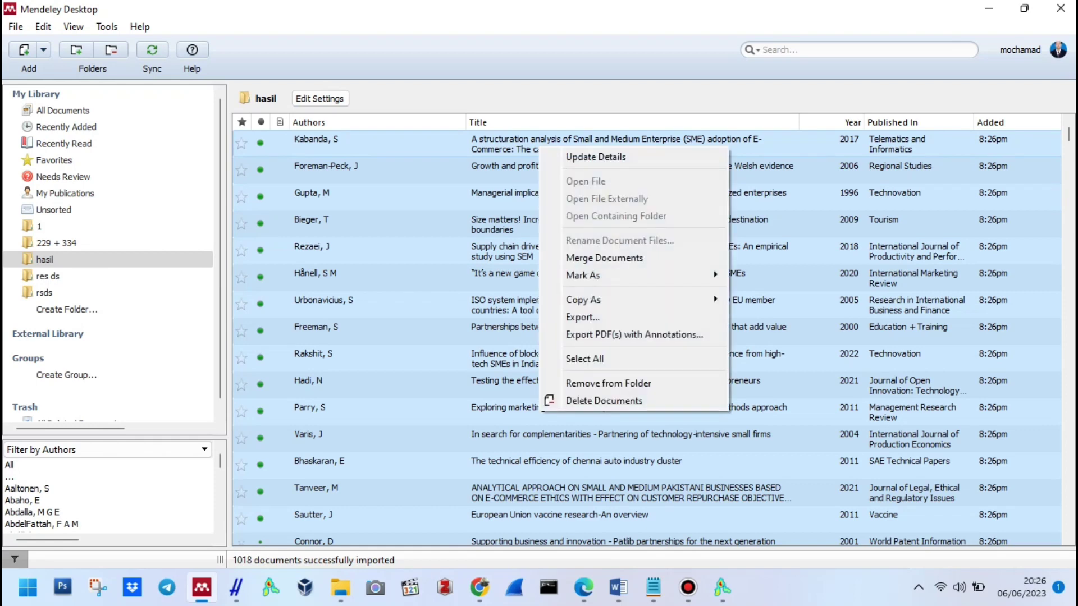
click(578, 159)
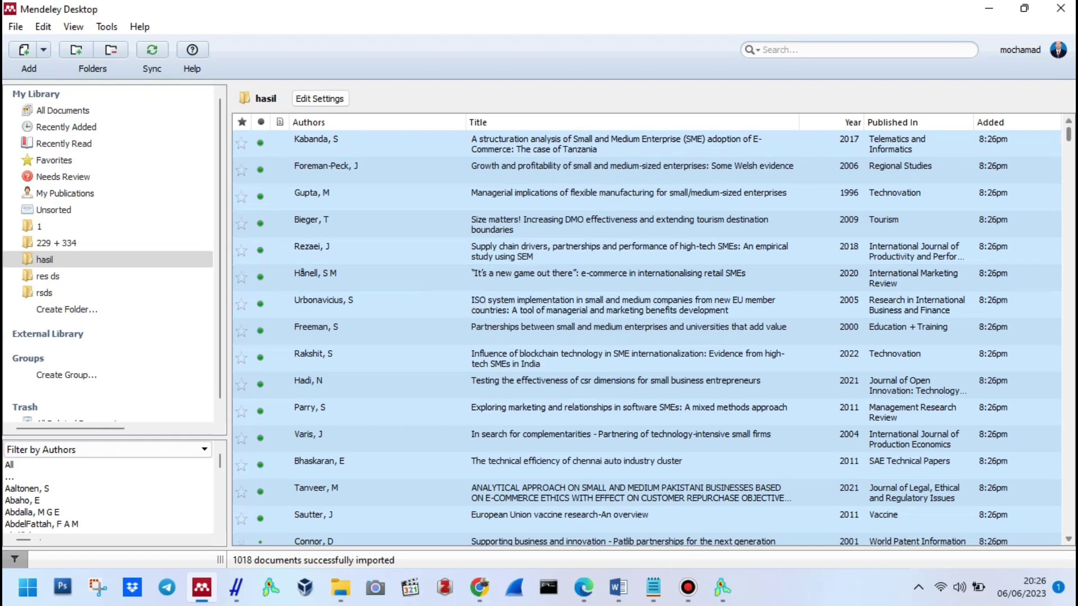
scroll(645, 337, down, 5)
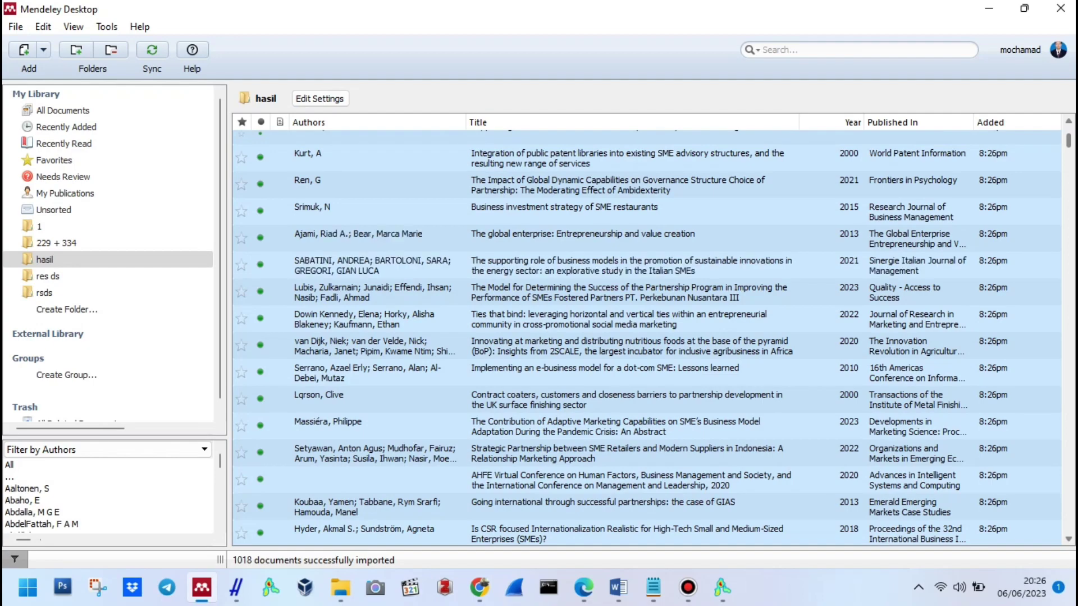
scroll(646, 336, down, 5)
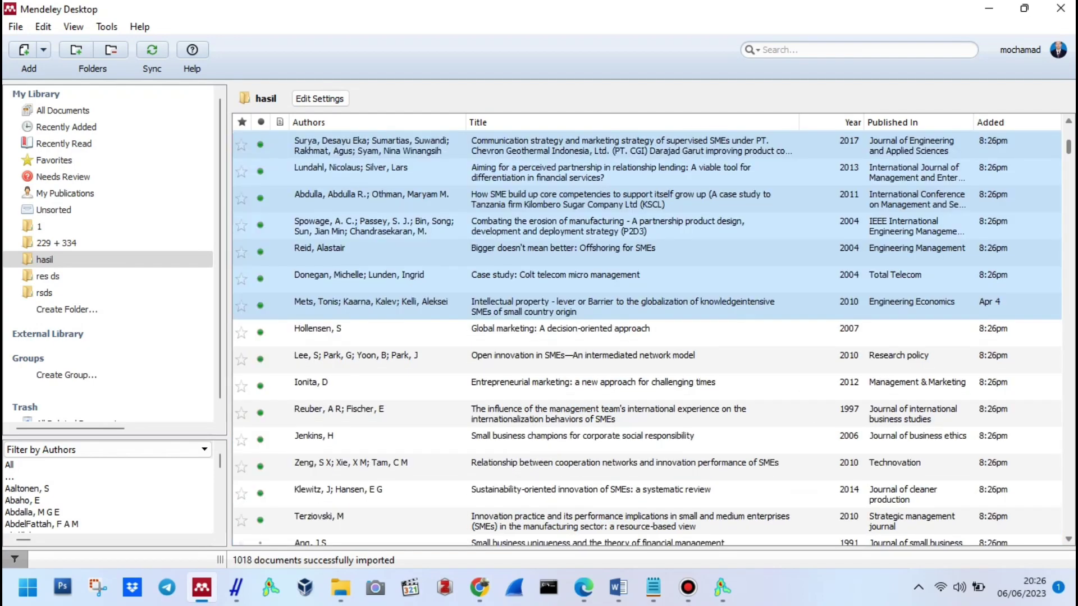
scroll(646, 337, down, 5)
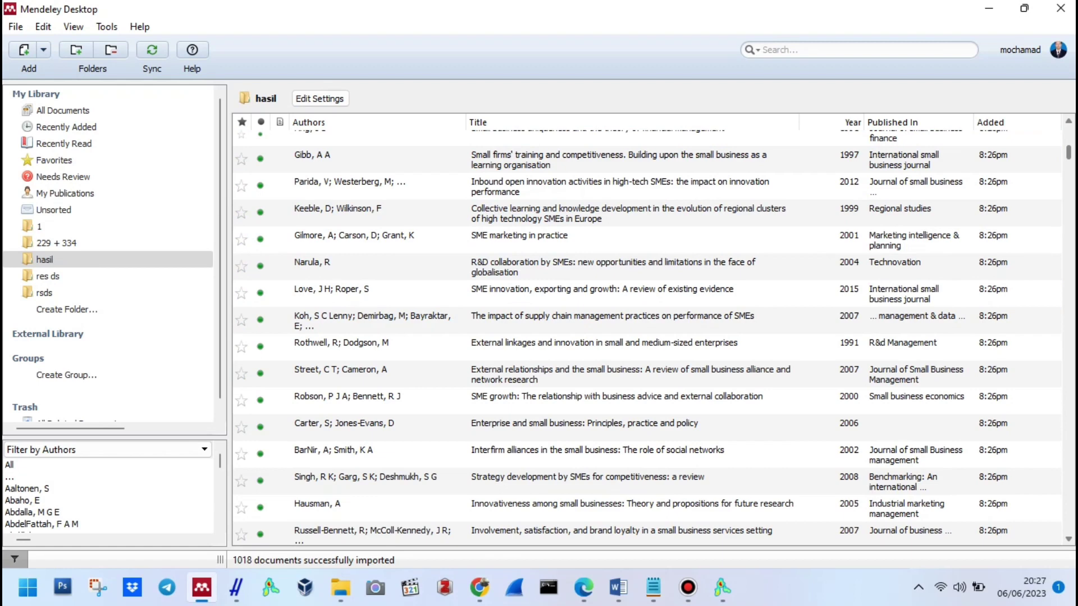
scroll(646, 337, down, 5)
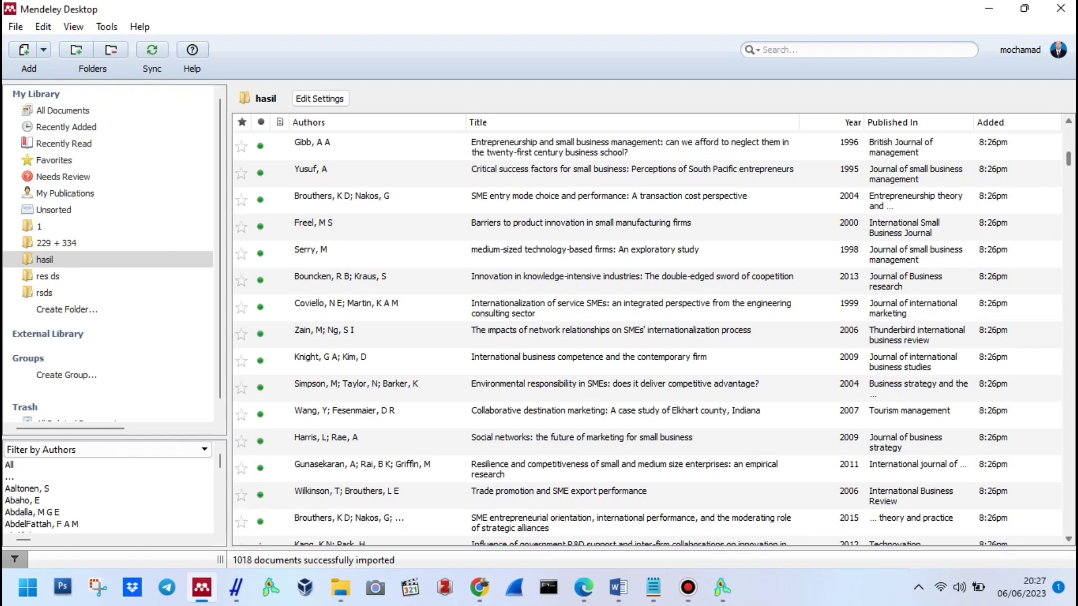
Select every document in the hasil folder and run another update of their details.
click(631, 174)
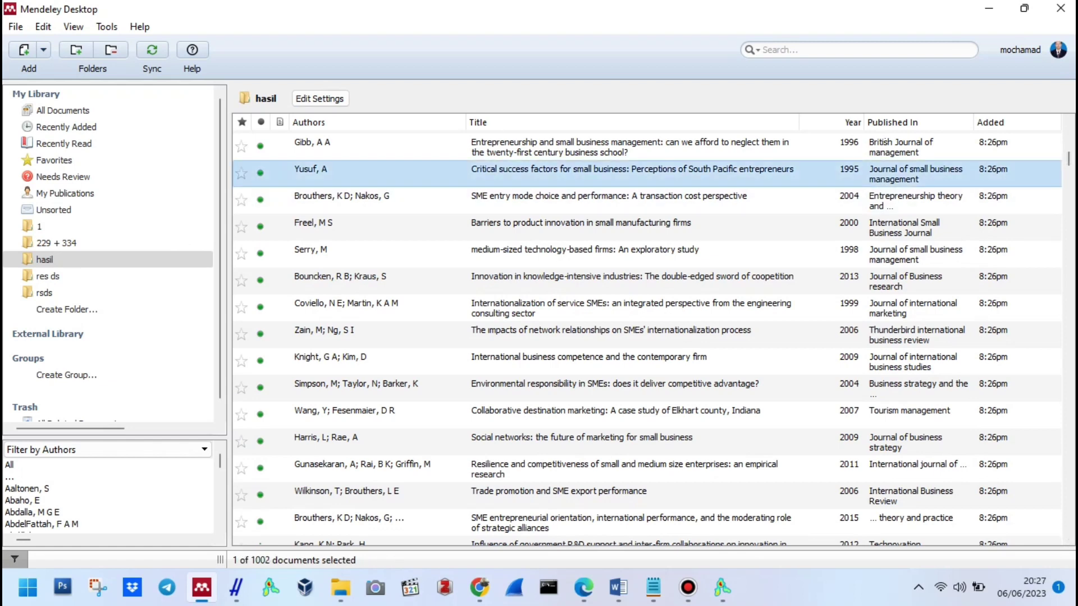
key(ctrl+a)
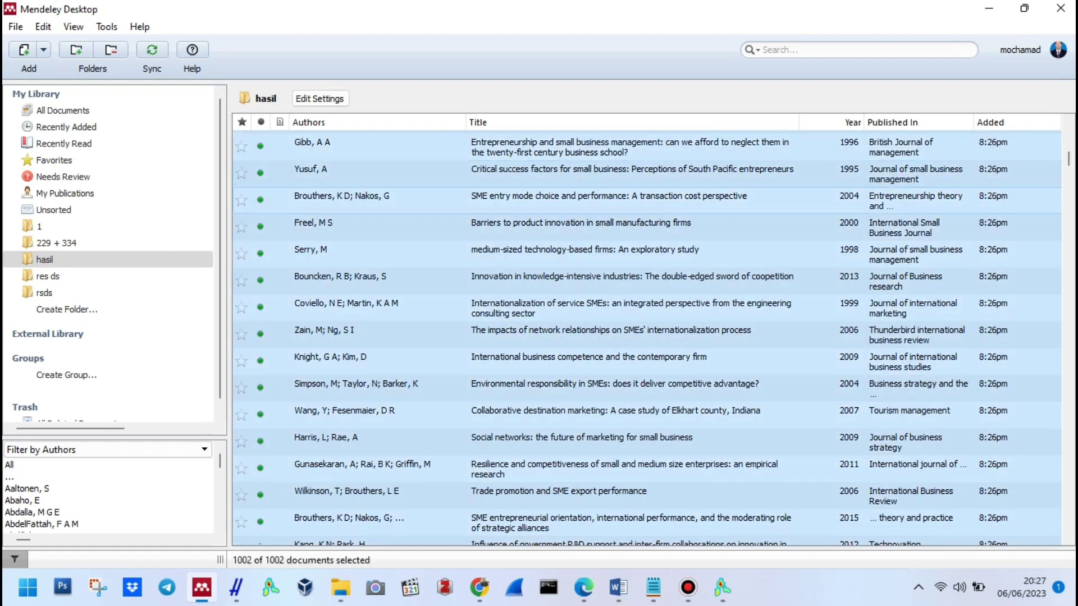
right_click(405, 191)
click(433, 200)
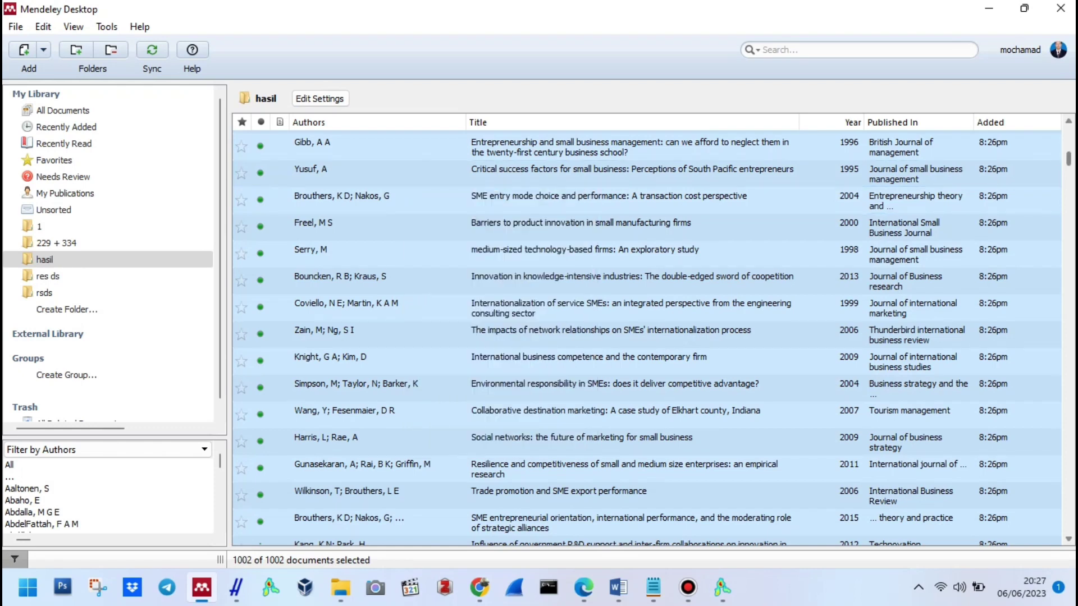
scroll(645, 337, up, 20)
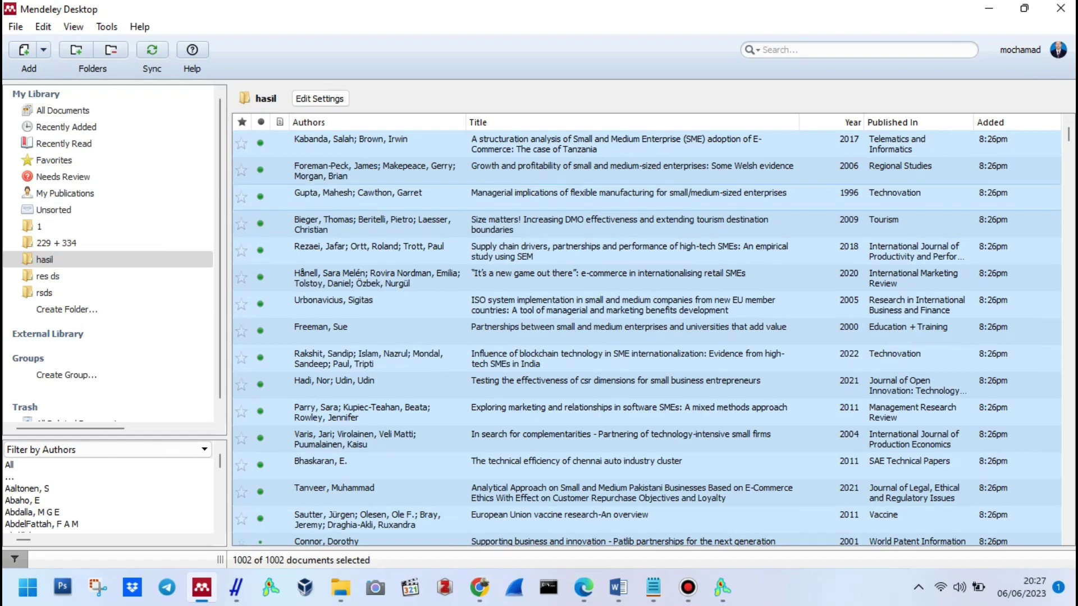
Export all selected hasil documents to the Desktop as a RIS file named hasil3.
right_click(573, 205)
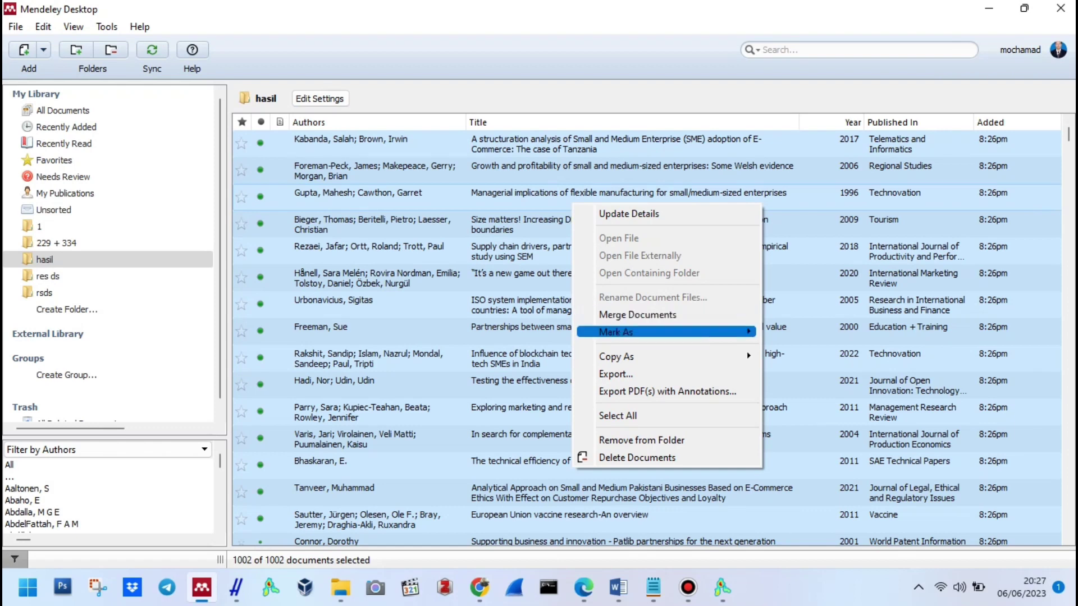
key(Return)
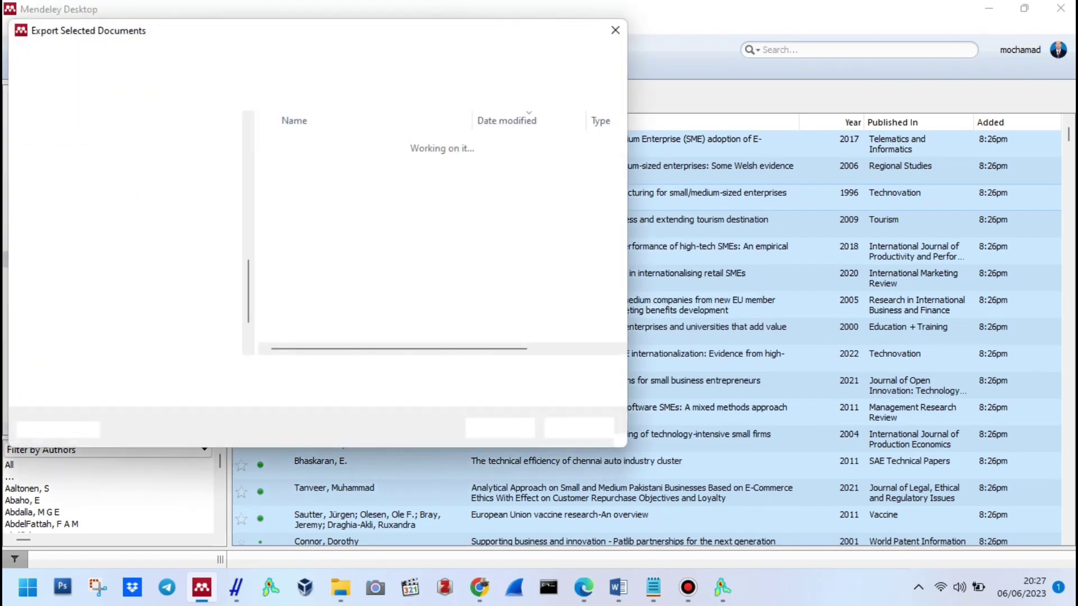
text(hasil)
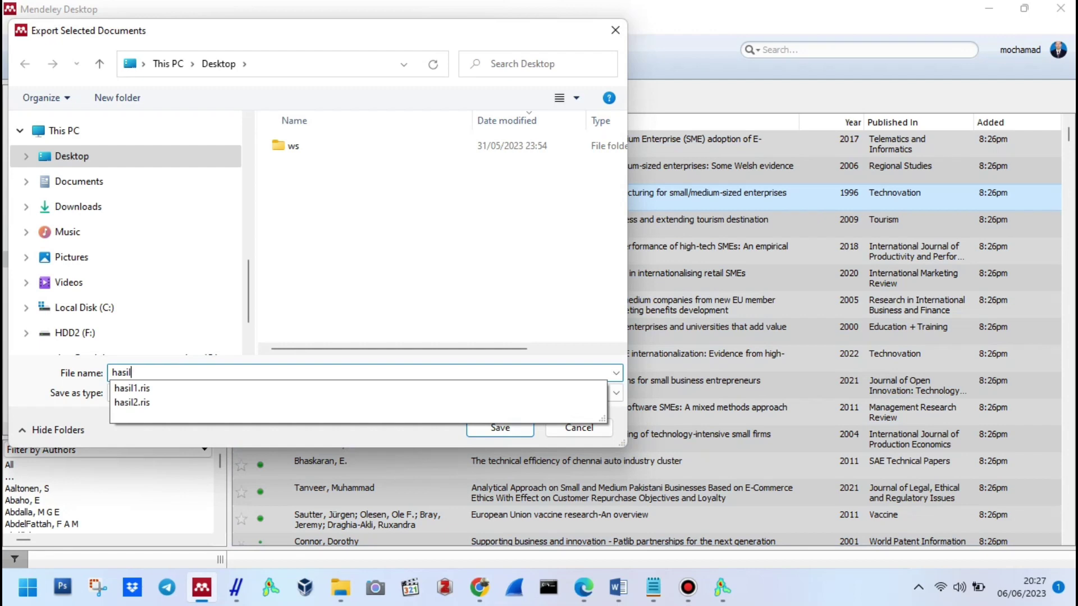
text(3)
click(364, 393)
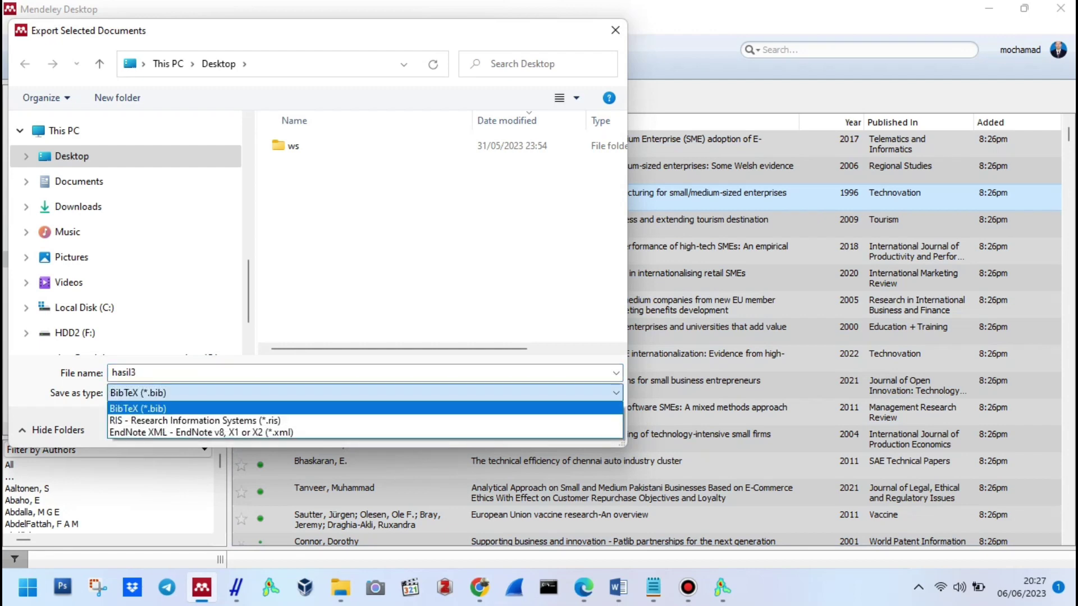
key(Down)
key(Return)
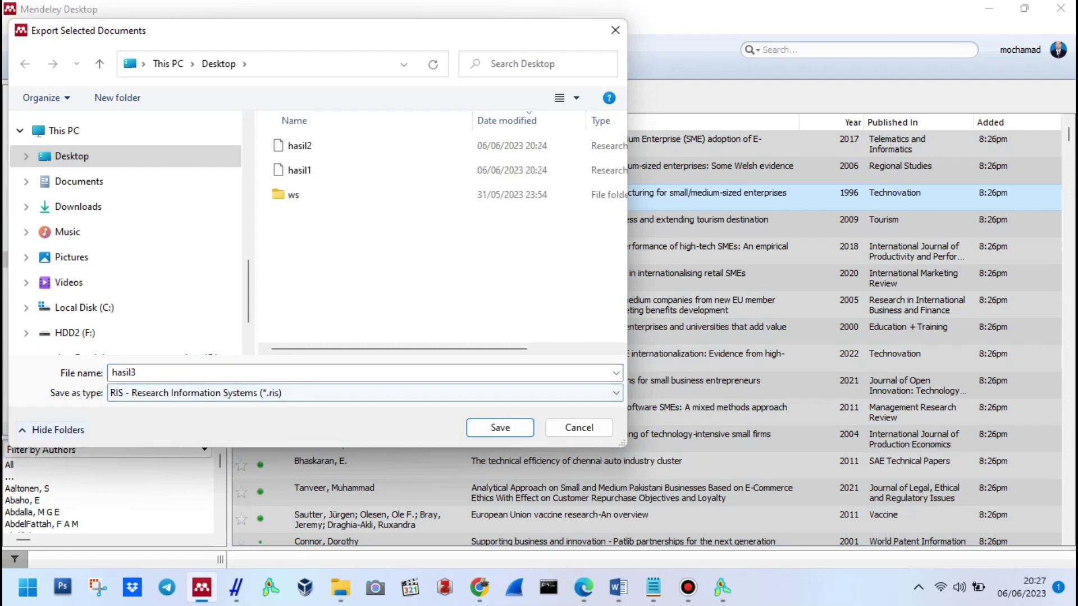
click(499, 427)
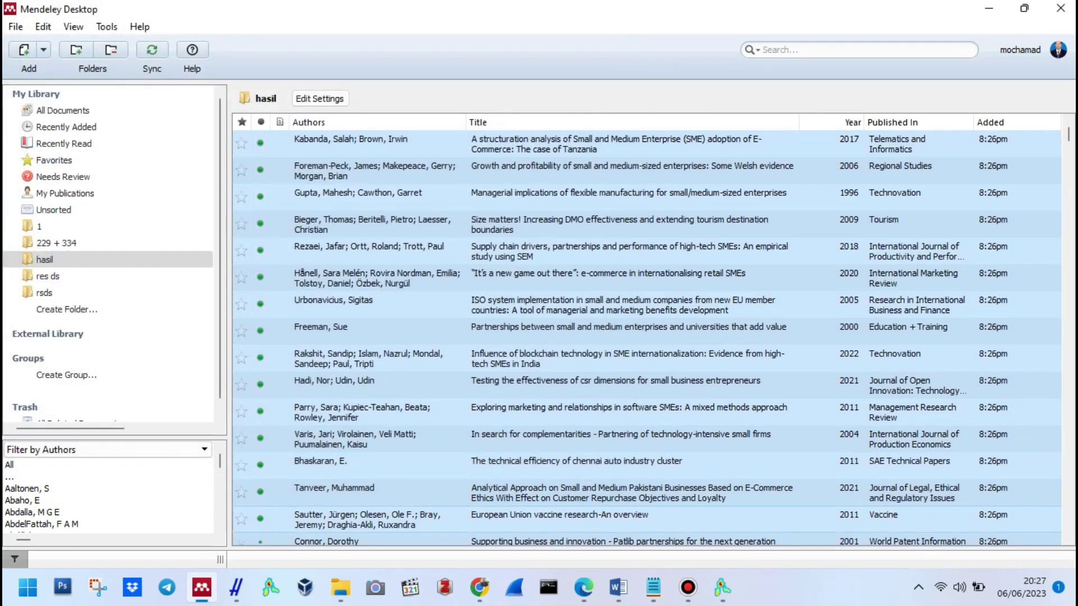
Switch to VOSviewer and start a new bibliographic-data map from reference manager files, using hasil3.ris instead of the earlier two files.
click(722, 588)
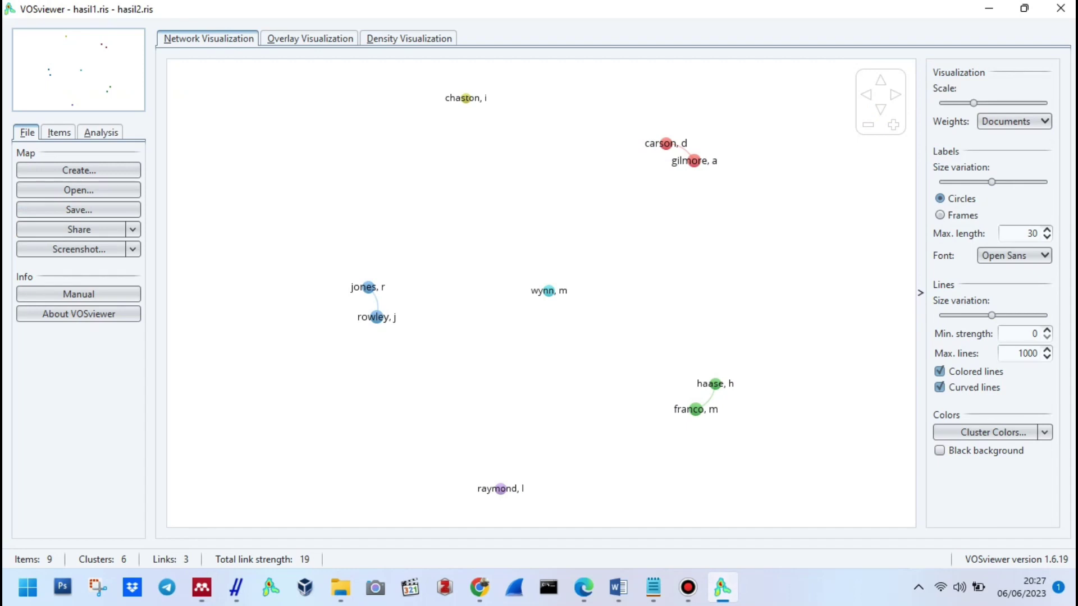
click(79, 170)
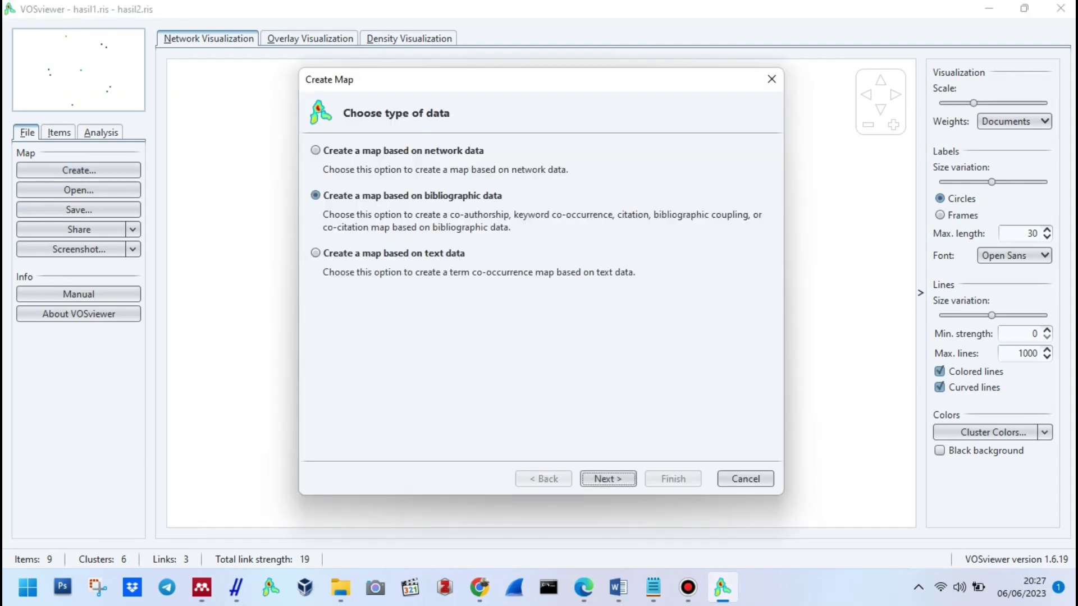
click(608, 478)
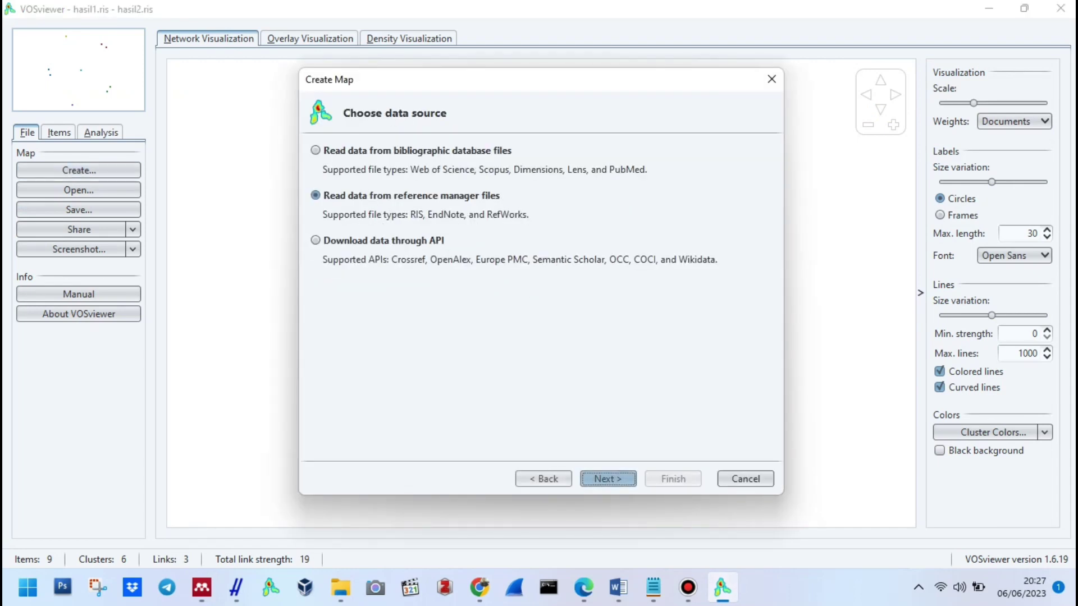
click(608, 479)
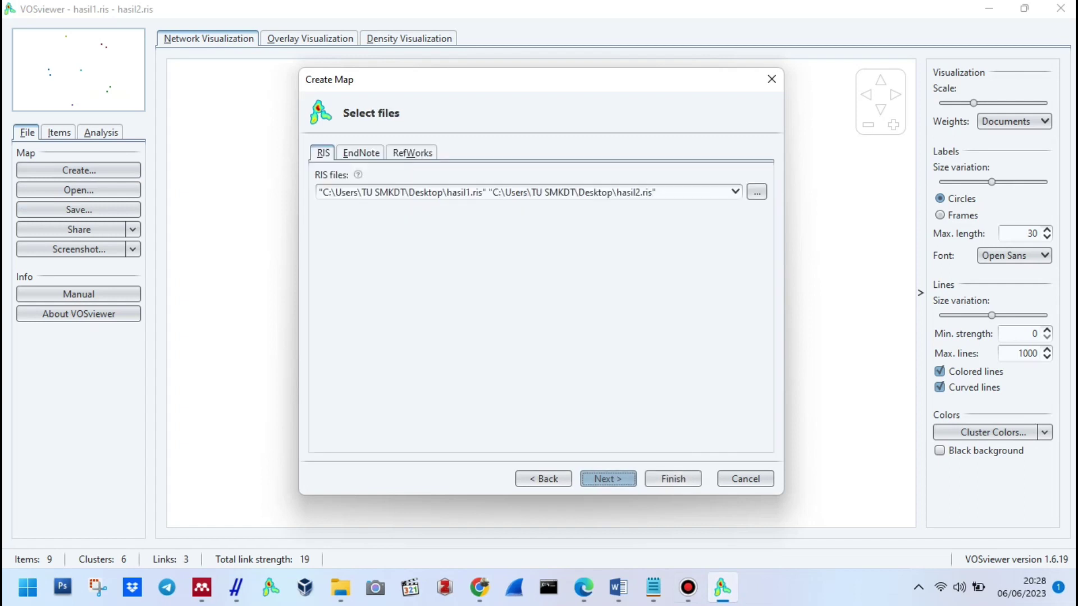
click(757, 191)
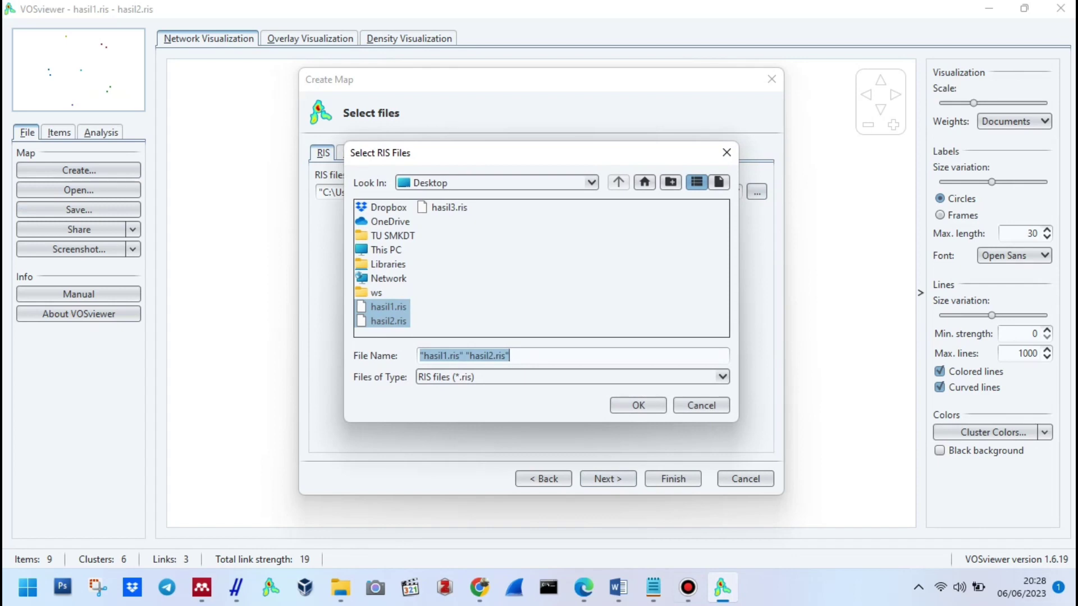
click(542, 269)
double_click(449, 207)
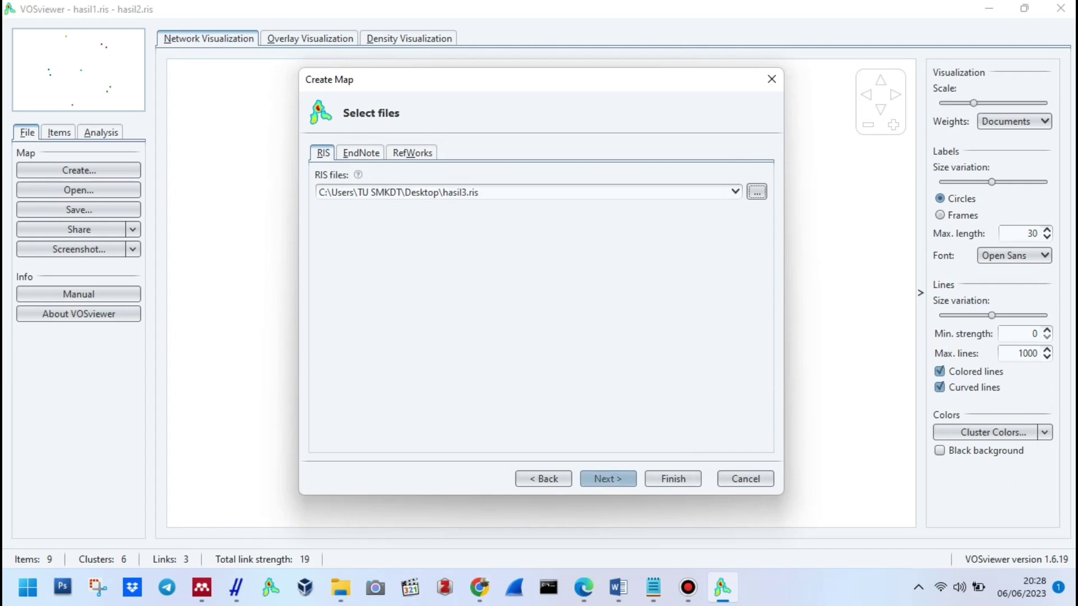
Create a co-authorship map of authors from hasil3.ris with full counting, keeping all 7 authors selected.
click(608, 479)
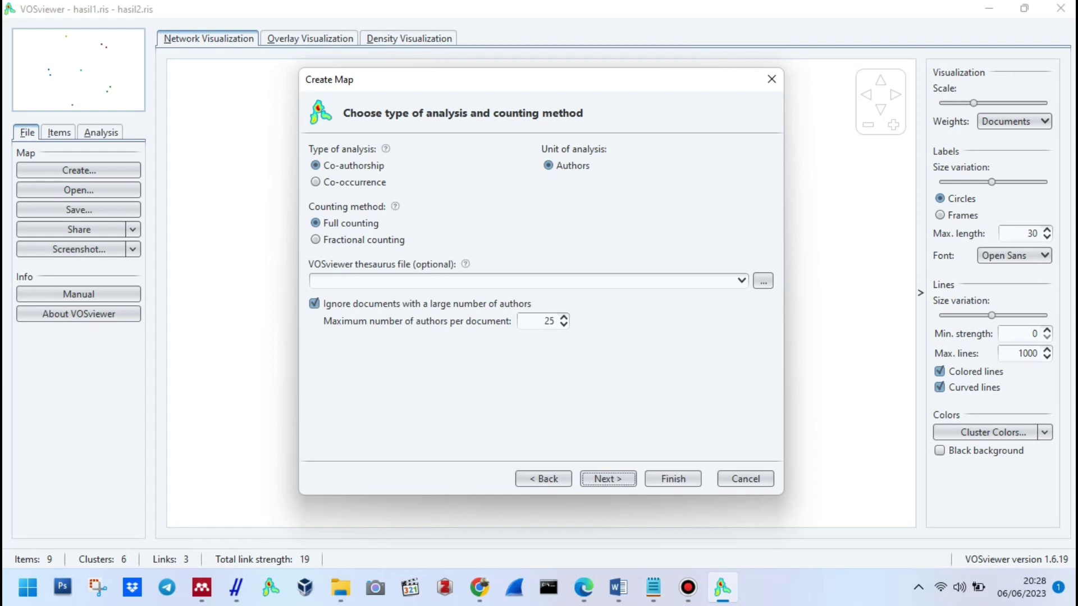
click(316, 182)
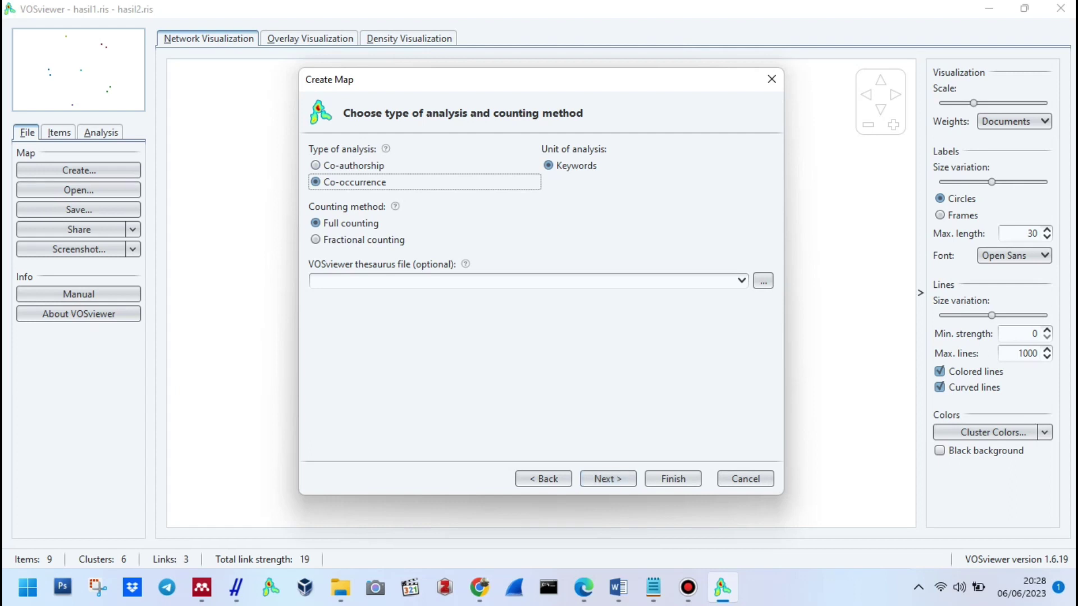
click(315, 165)
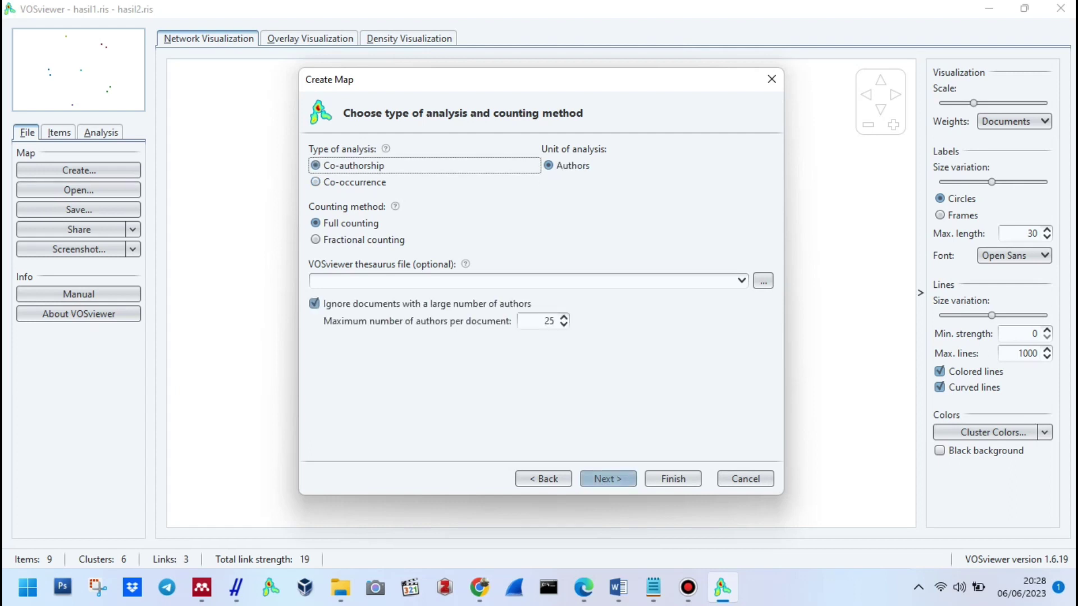
click(607, 478)
click(608, 479)
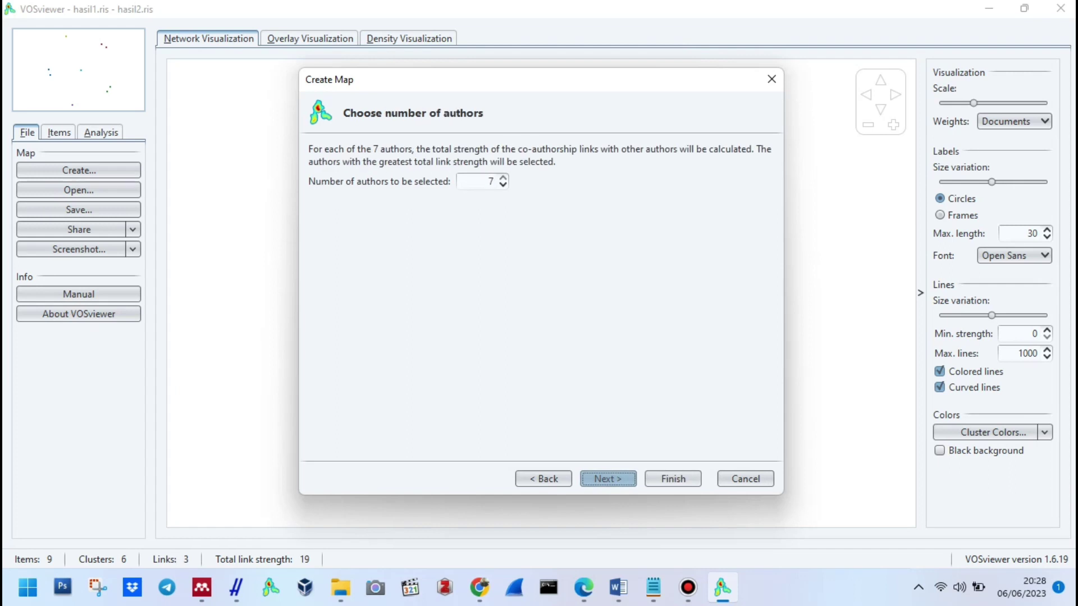
click(608, 478)
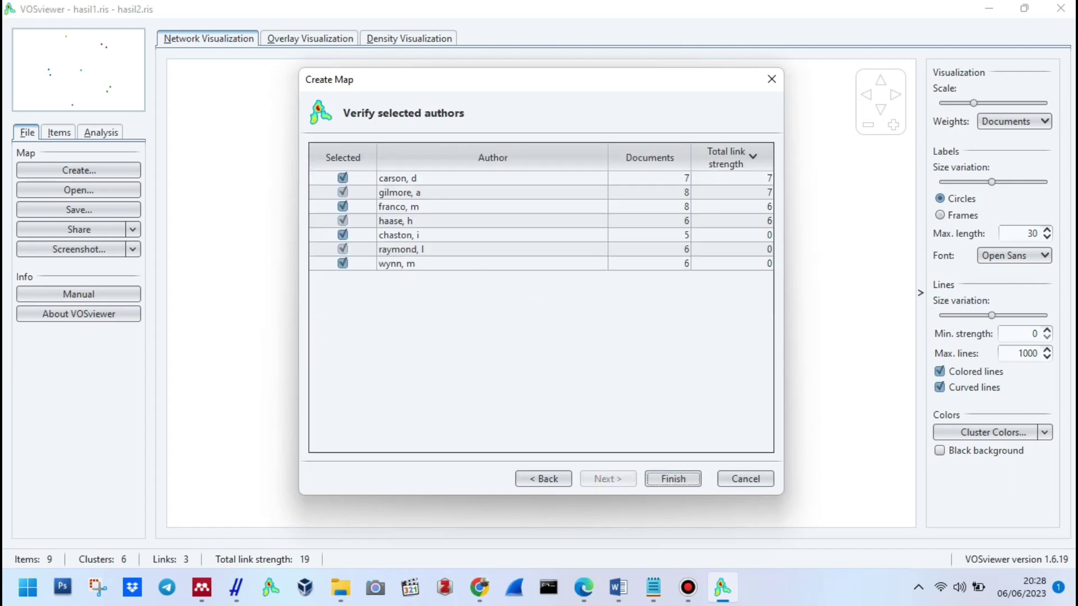
key(Return)
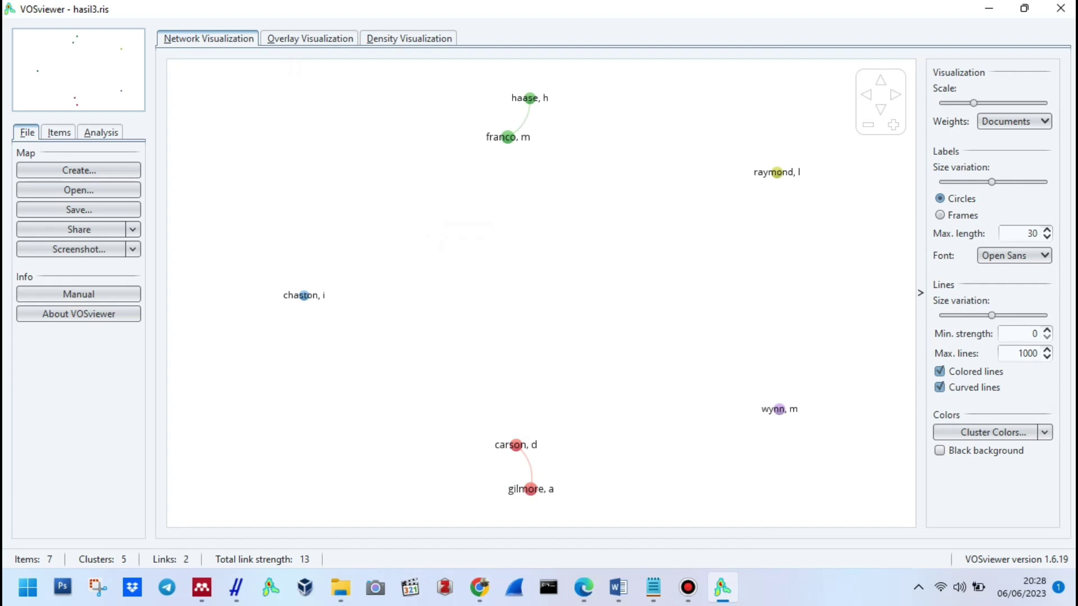
Create a keyword co-occurrence map from hasil3.ris with full counting, a minimum of 5 occurrences, and all 6 keywords selected.
click(79, 170)
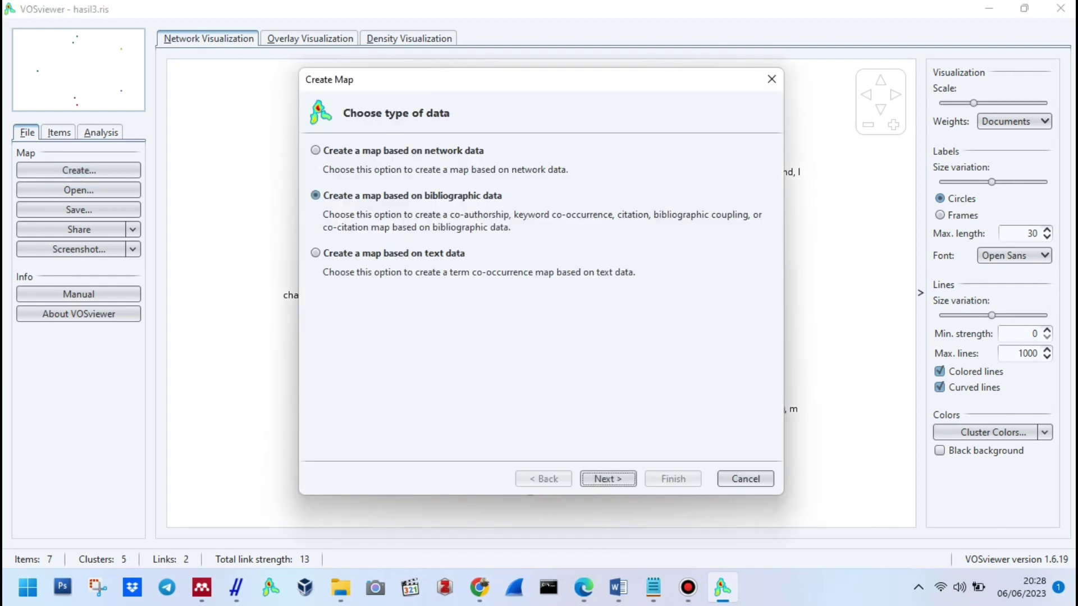
key(Return)
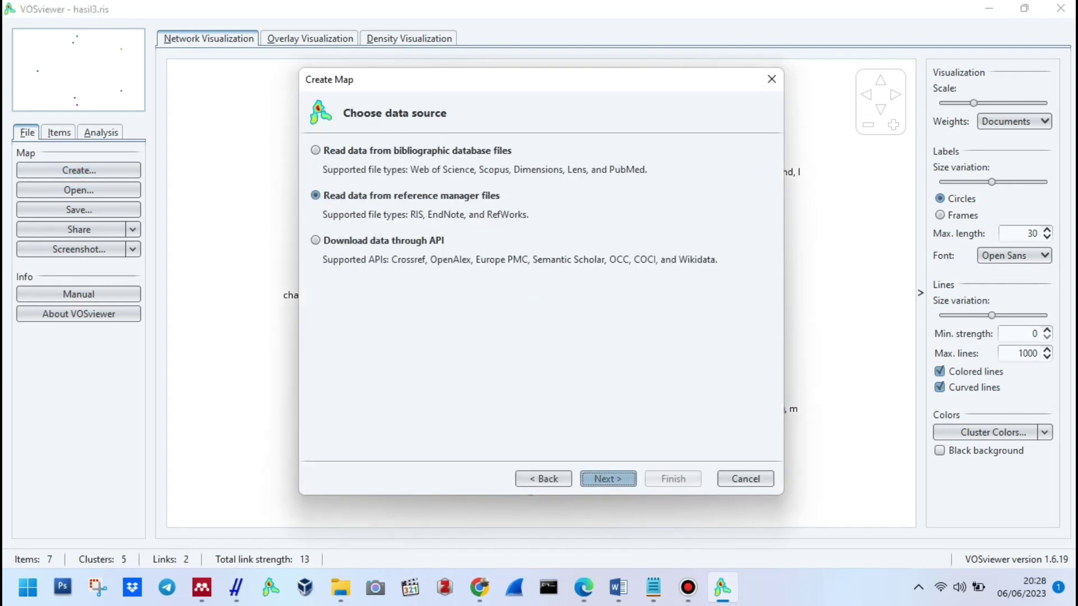
key(Return)
key(Return)
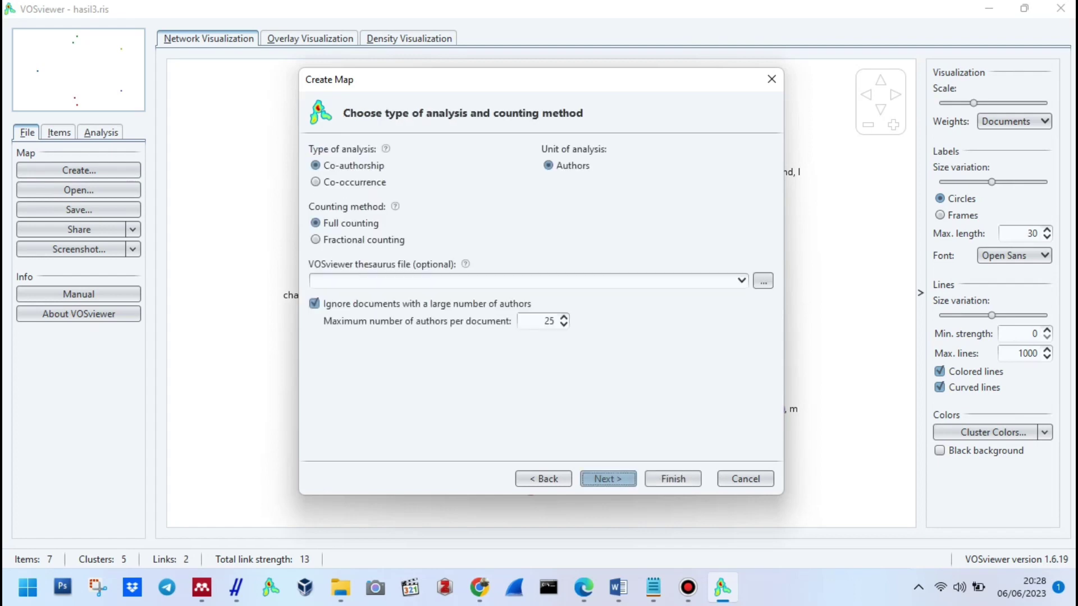
click(316, 181)
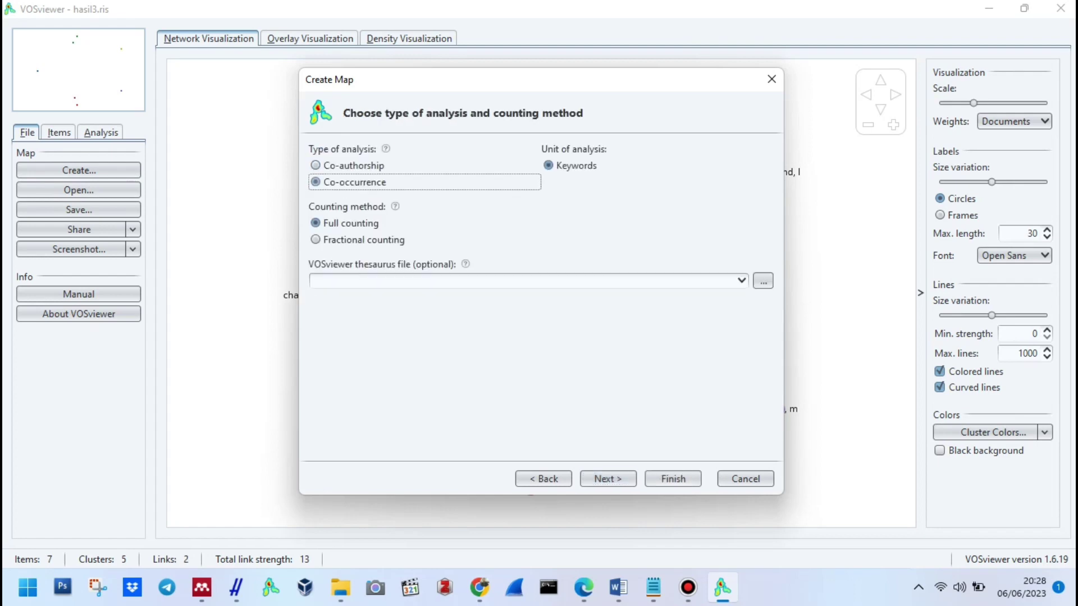
key(Return)
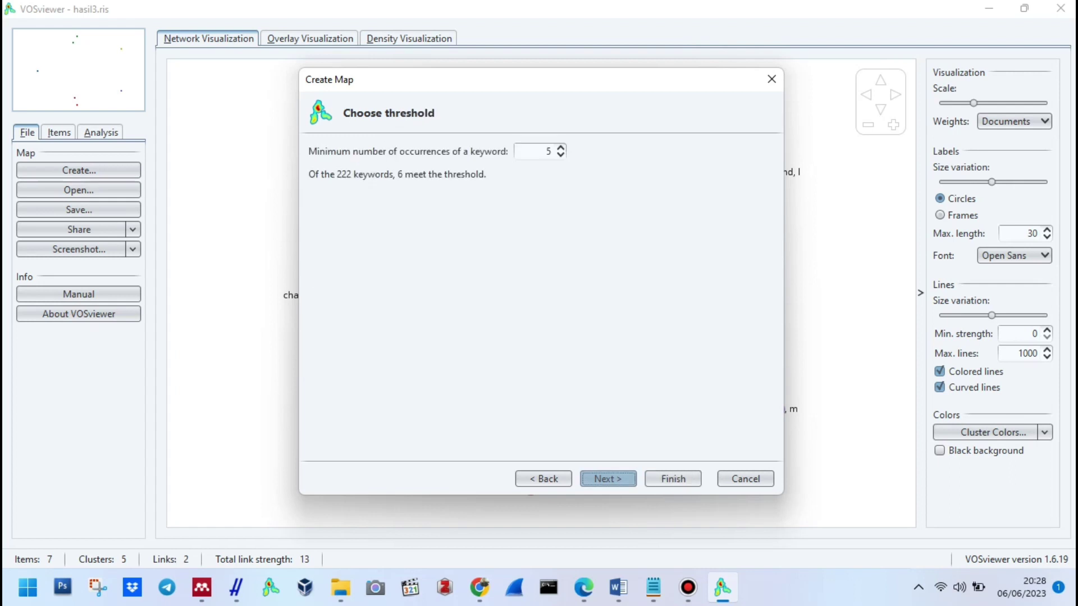
key(Return)
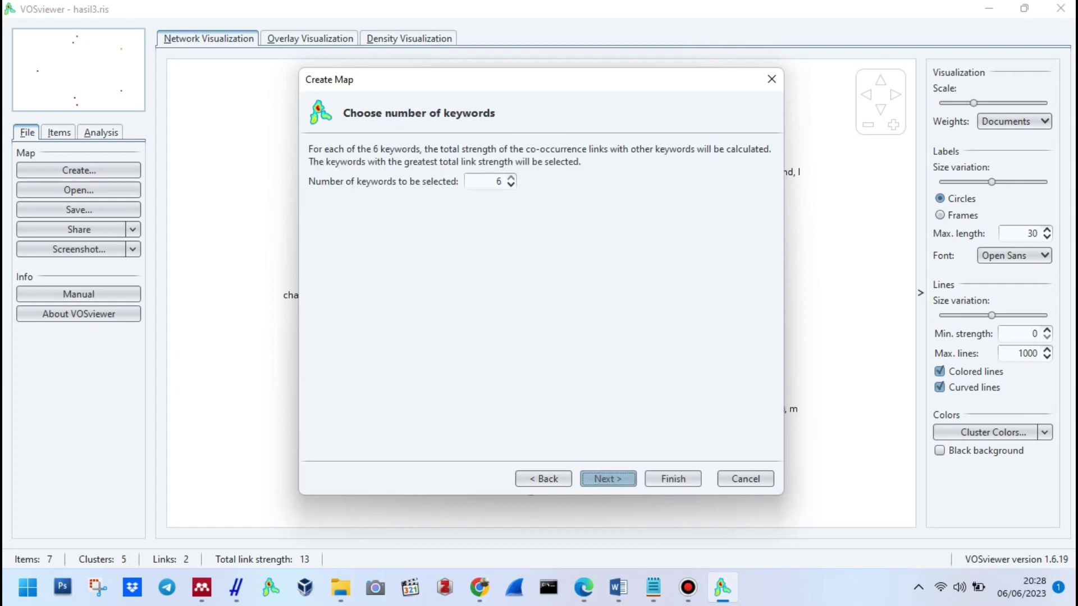
key(Return)
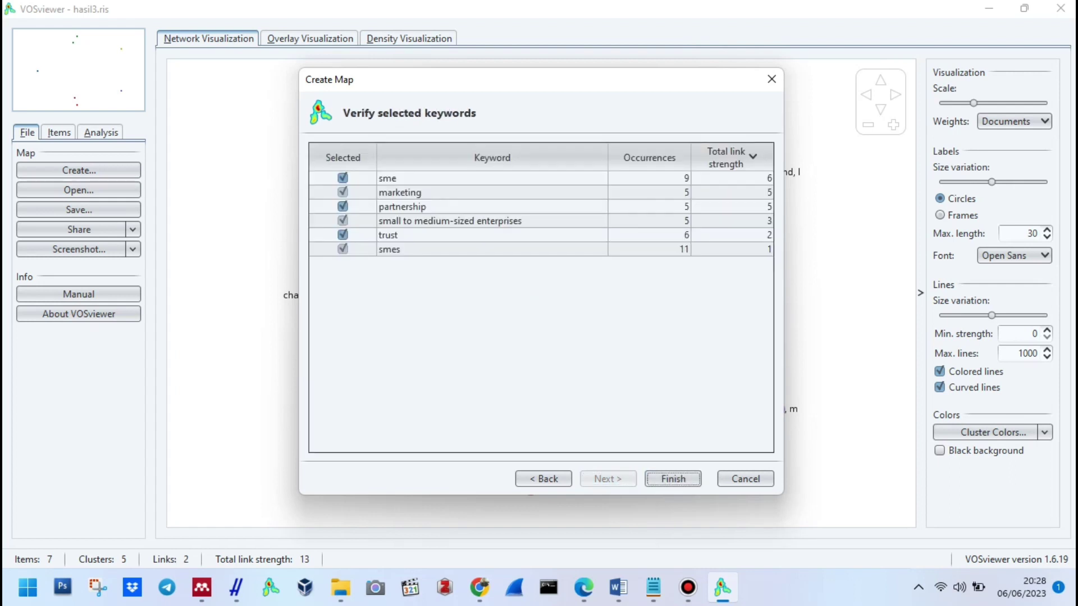
key(Return)
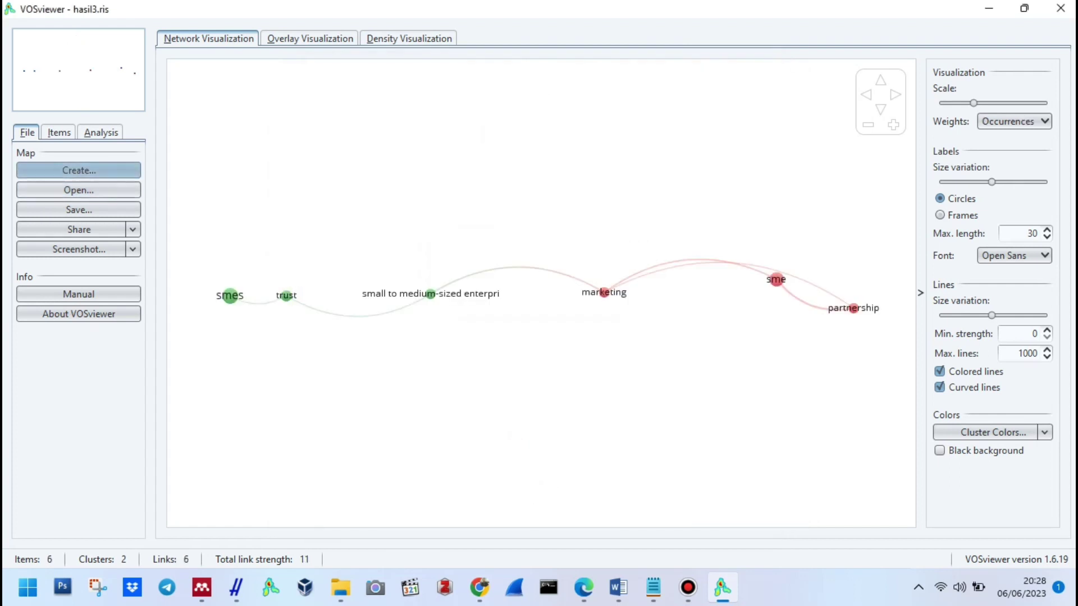
Start a new map based on text data from reference manager files, using hasil3.ris from the Desktop as the RIS source.
click(79, 170)
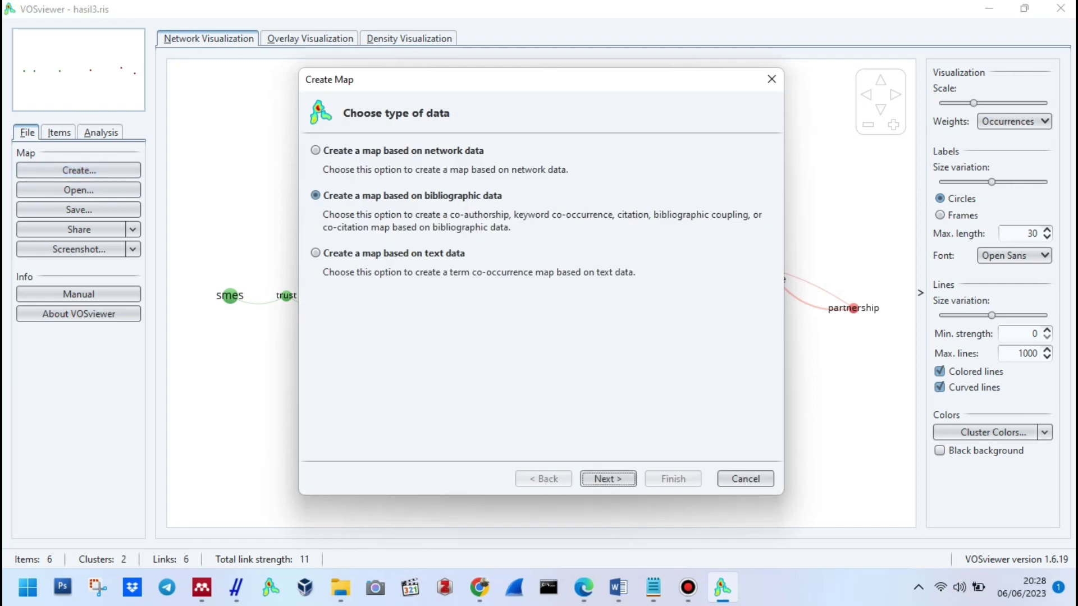
click(315, 252)
click(608, 478)
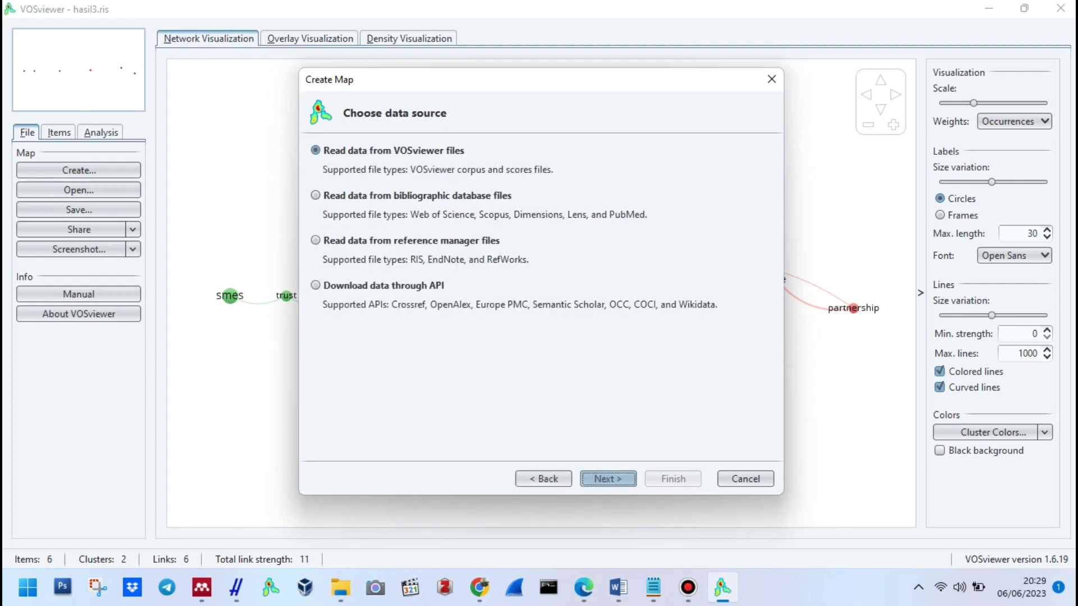
click(316, 240)
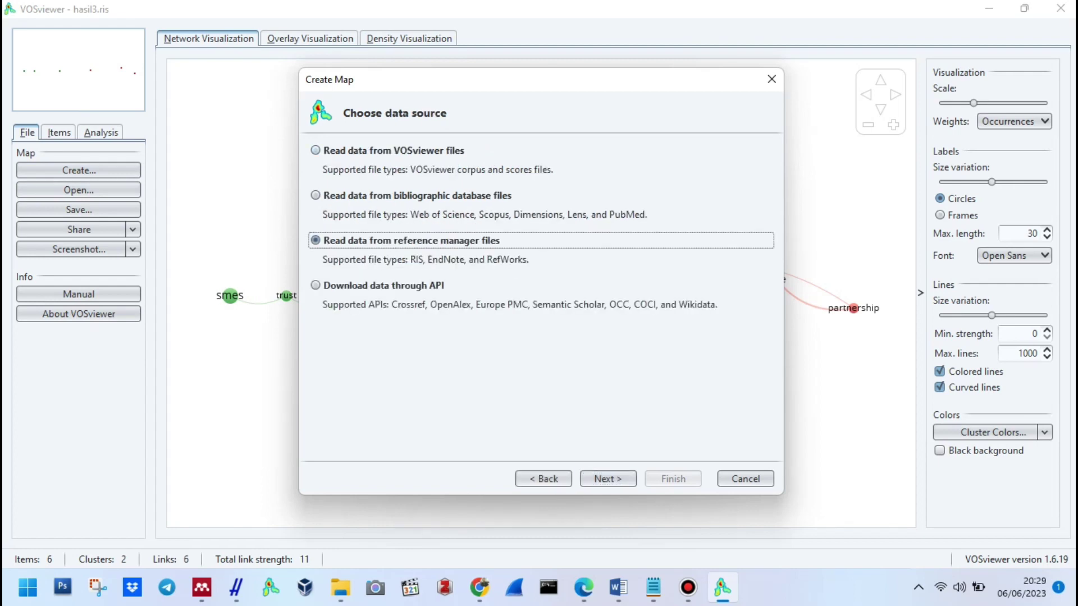
click(608, 479)
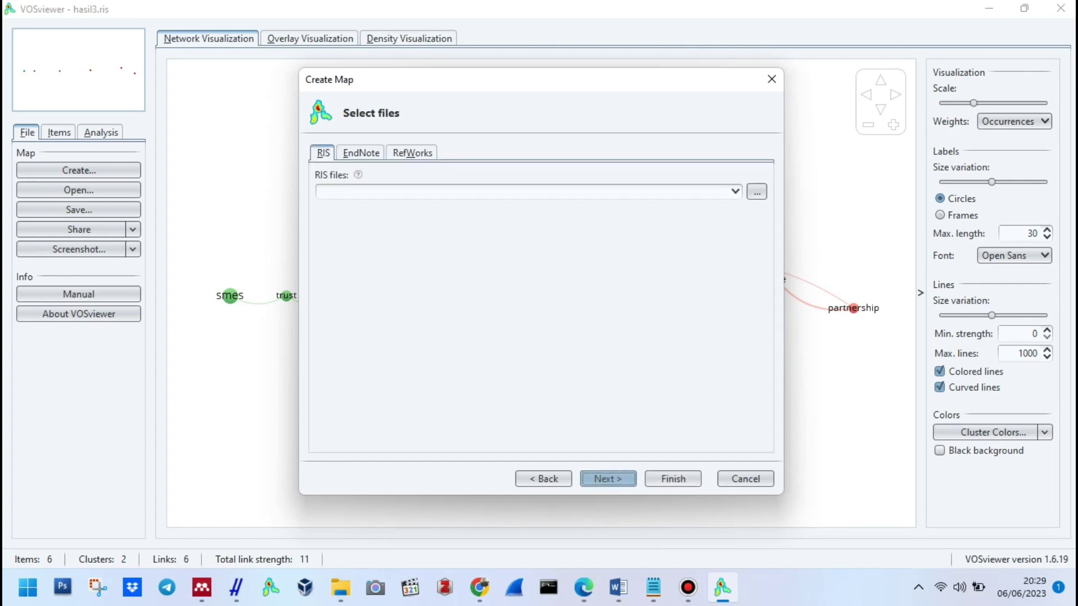
click(756, 191)
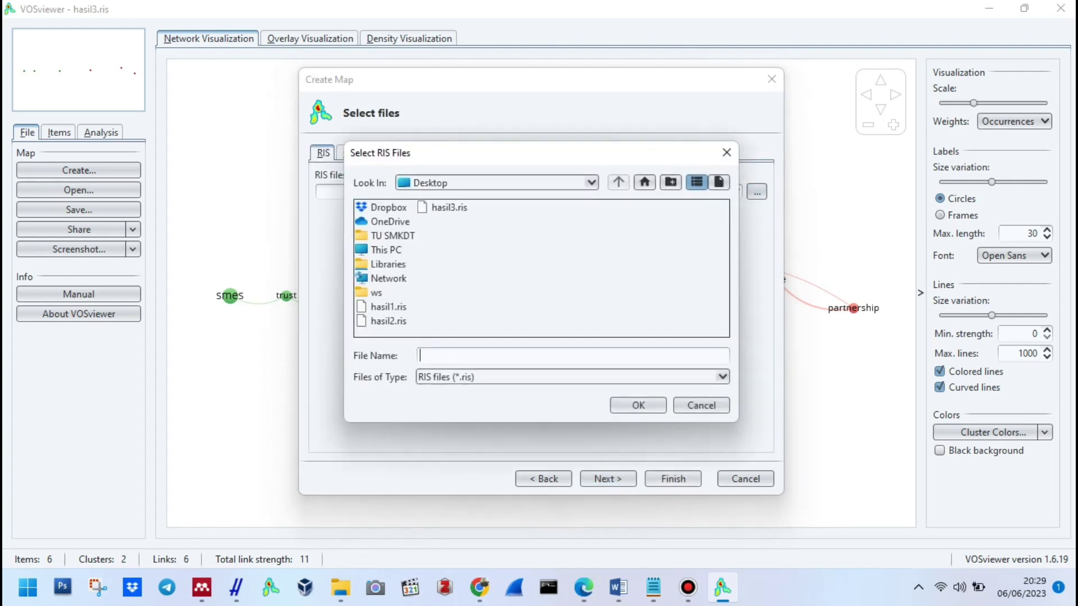
double_click(448, 207)
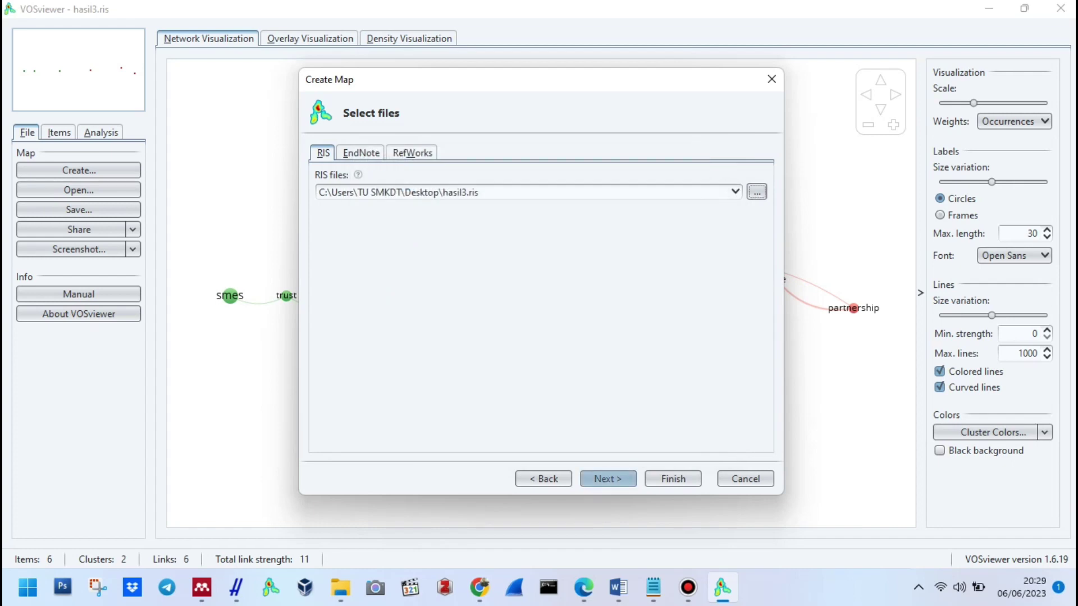
click(608, 478)
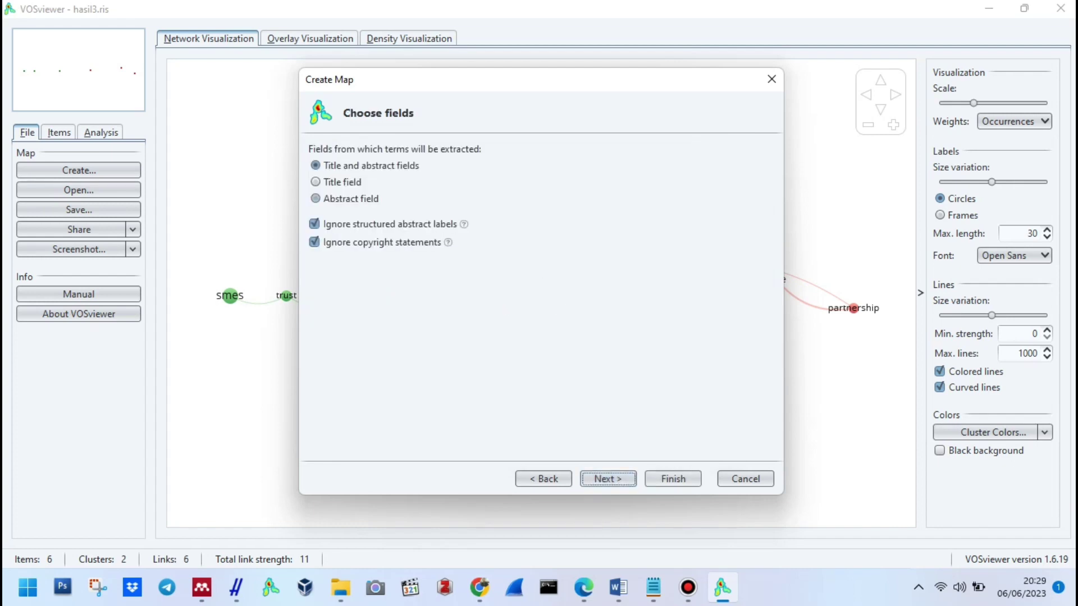
Create the term map from title and abstract fields with binary counting, a minimum of 10 occurrences, and 91 terms, keeping all listed terms selected.
click(315, 199)
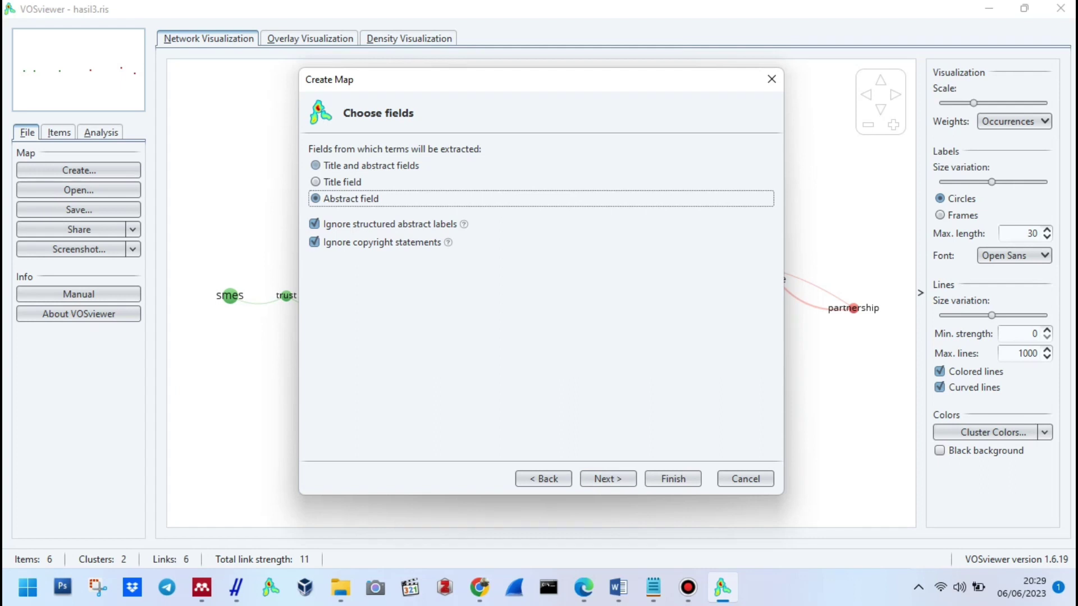
click(315, 165)
click(608, 479)
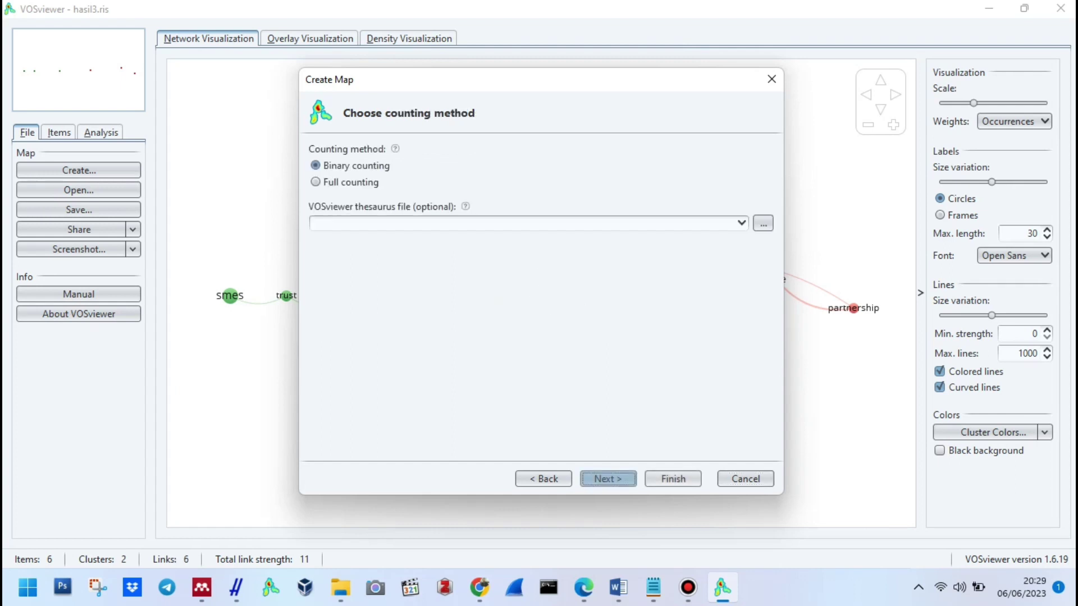
key(Return)
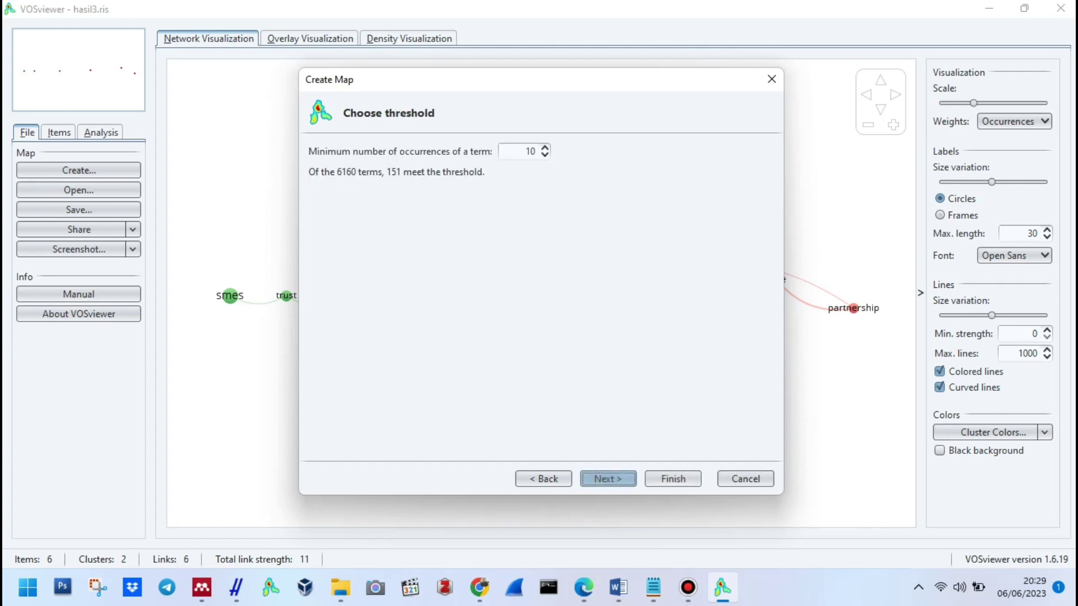
key(Return)
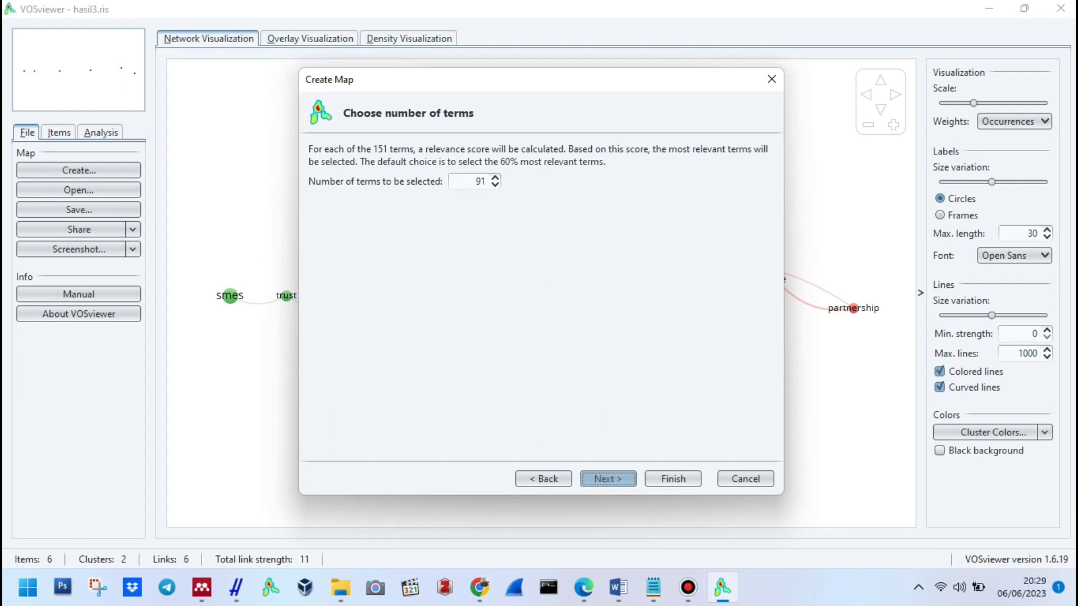
key(Return)
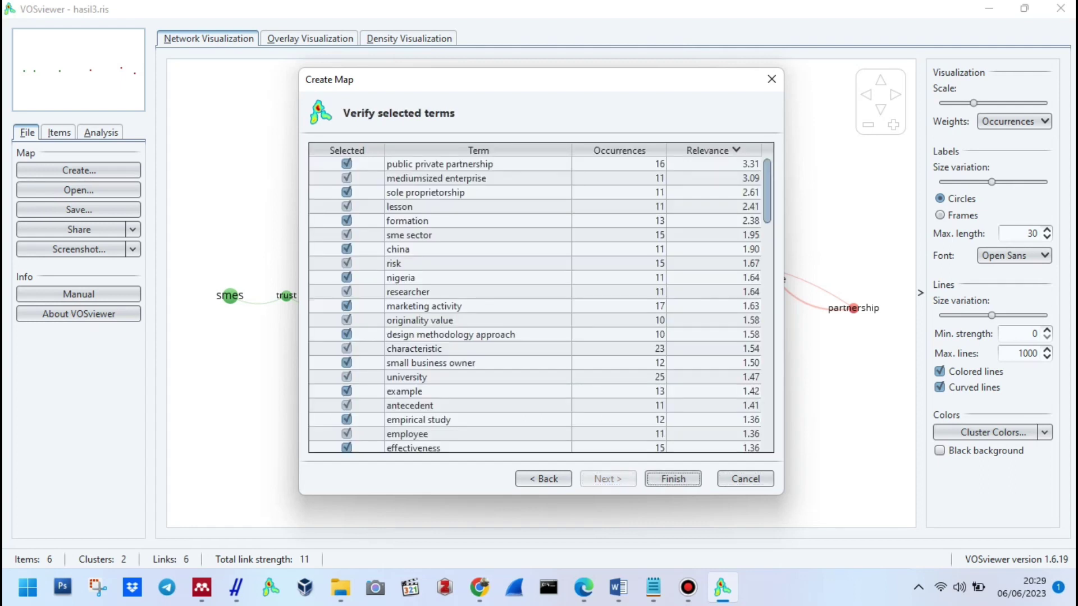
key(Return)
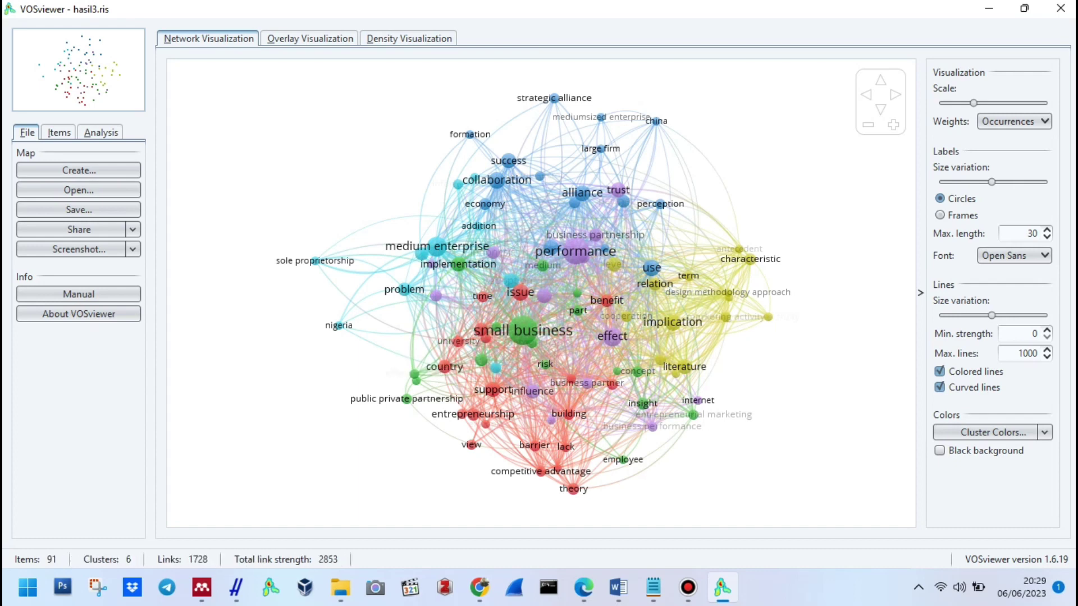
click(59, 133)
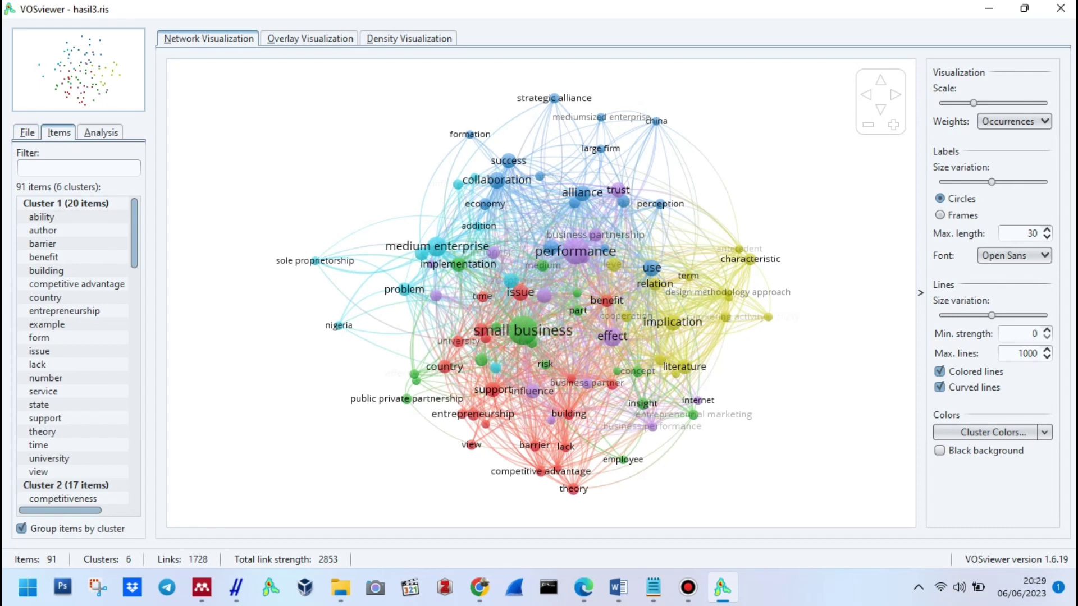
click(101, 132)
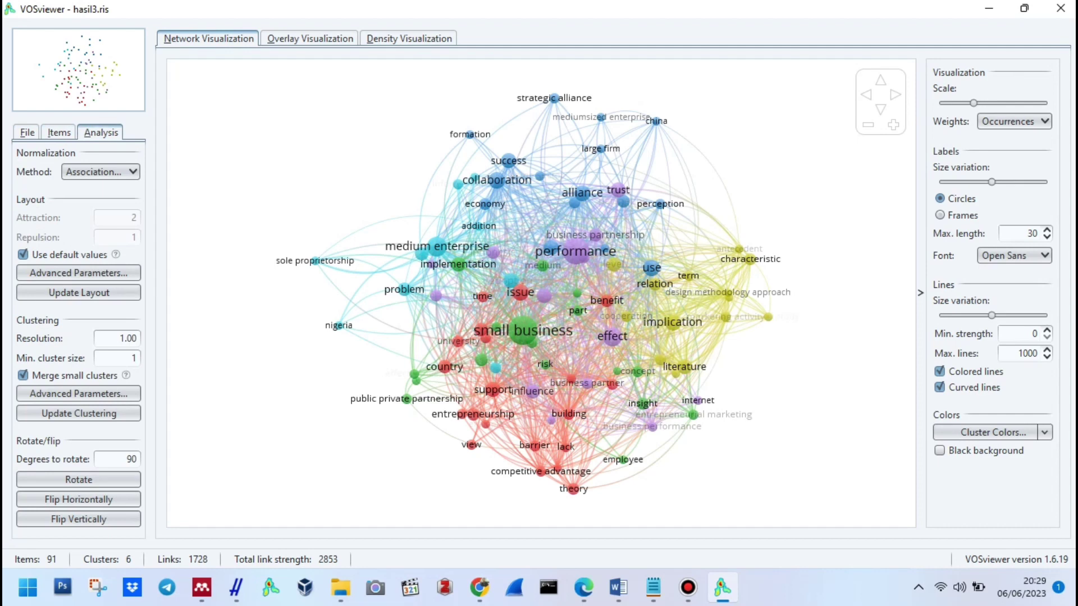
click(27, 133)
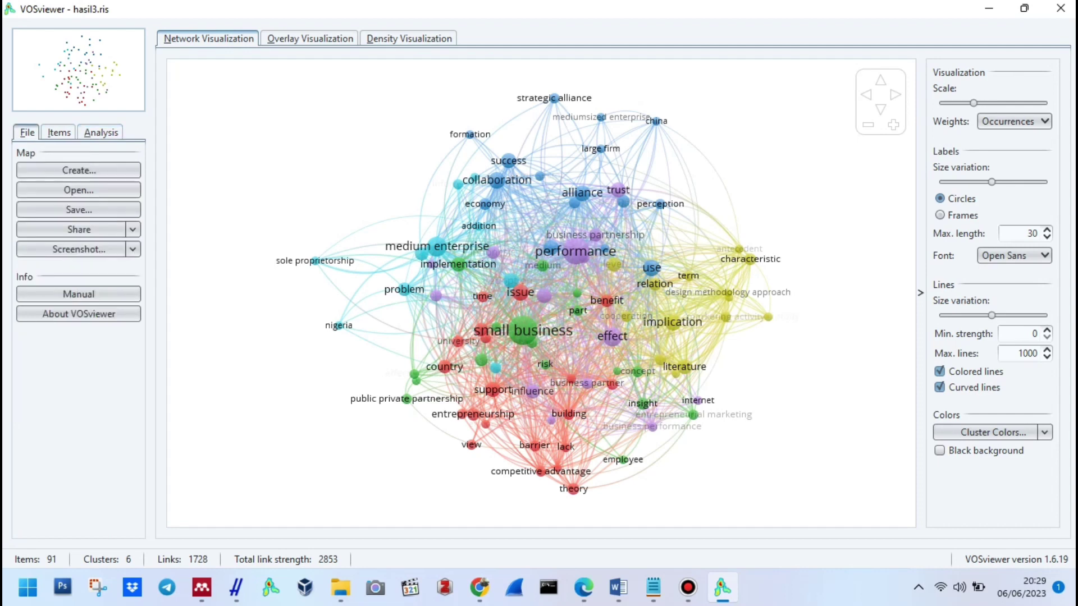
Filter the map items by "part" and center the network view on the strategic partnership item.
click(59, 132)
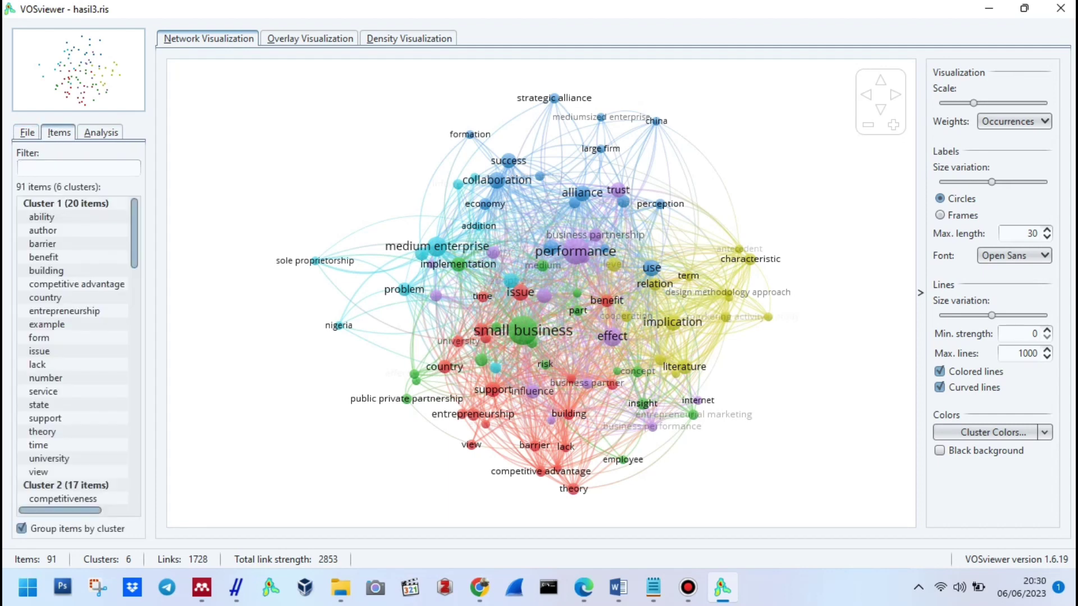
text(part)
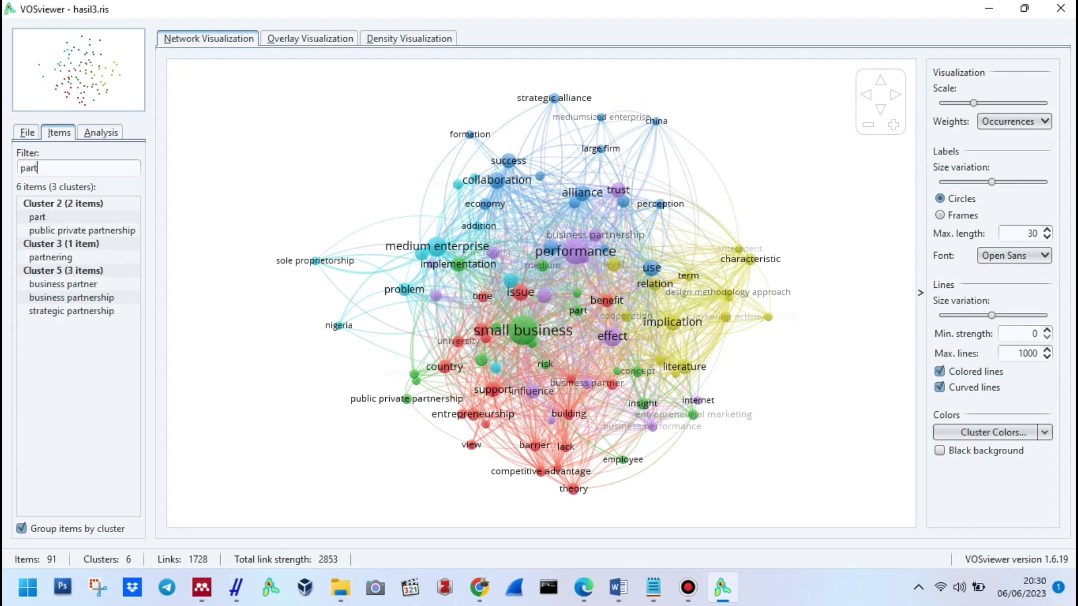
click(63, 203)
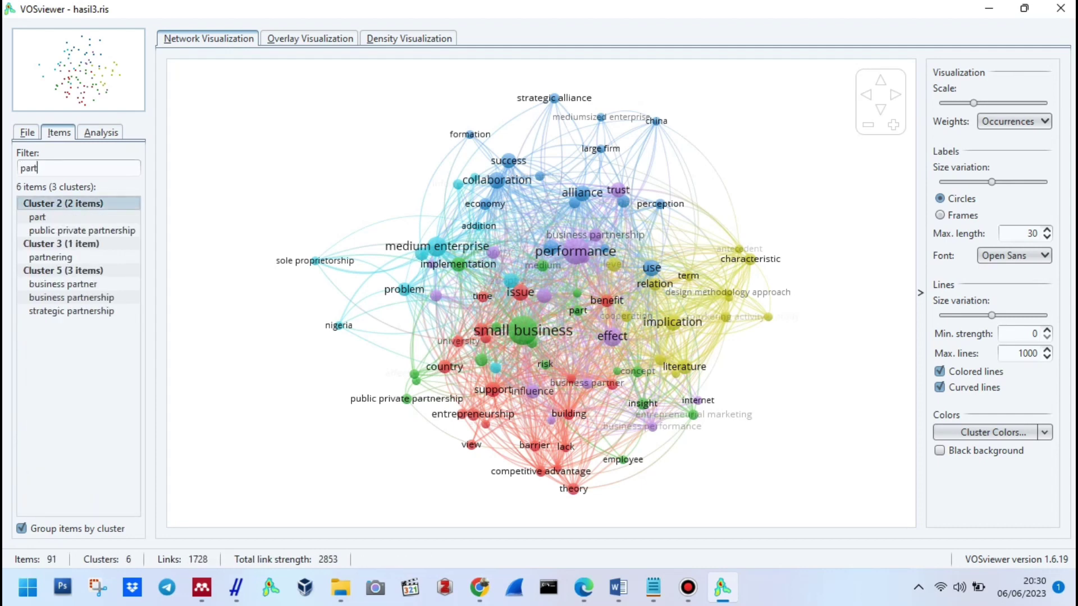
click(71, 298)
click(71, 311)
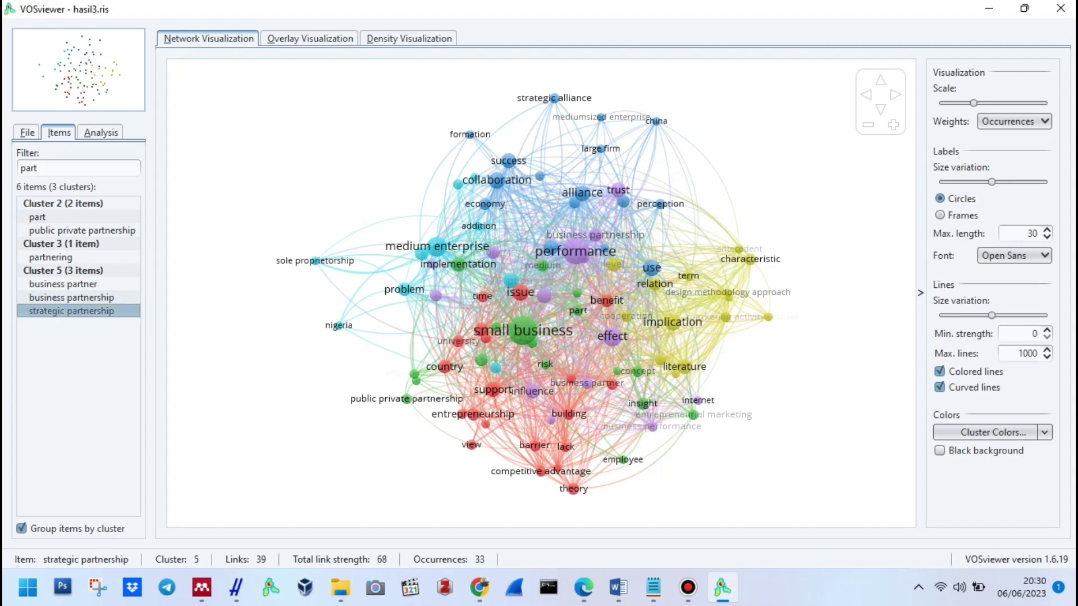
double_click(71, 311)
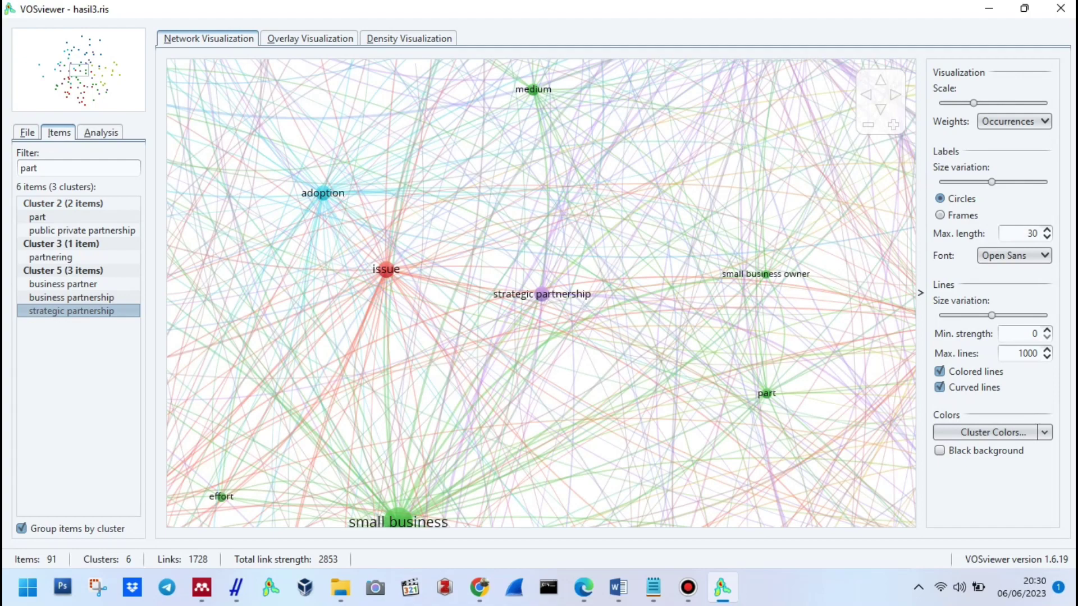
Enlarge the visualization scale of labels and circles, and isolate the links of the strategic partnership node in the network.
drag(974, 103, 998, 102)
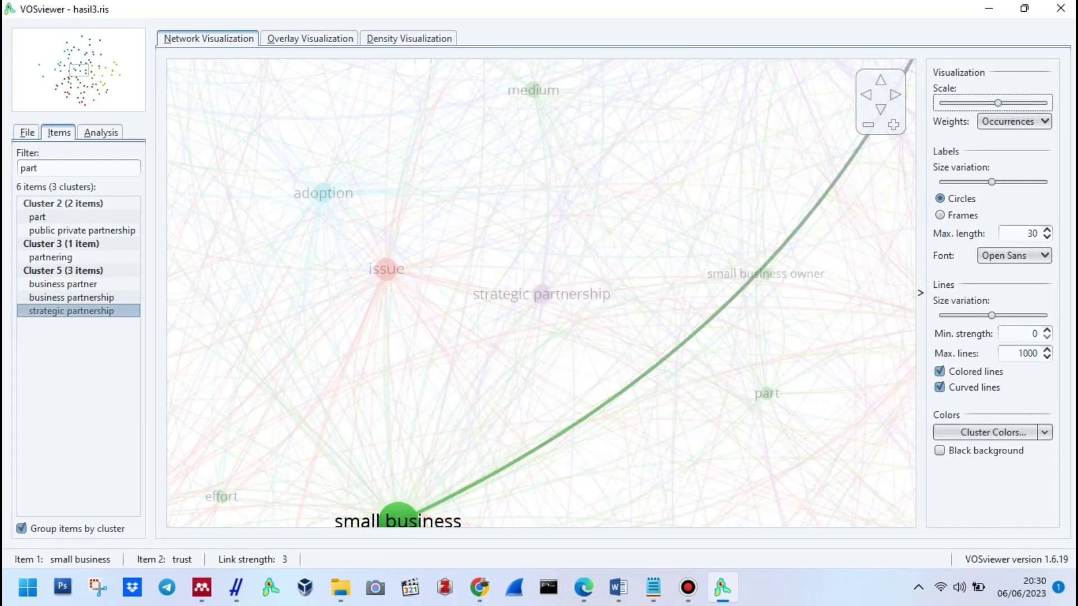
click(867, 125)
click(868, 125)
click(868, 124)
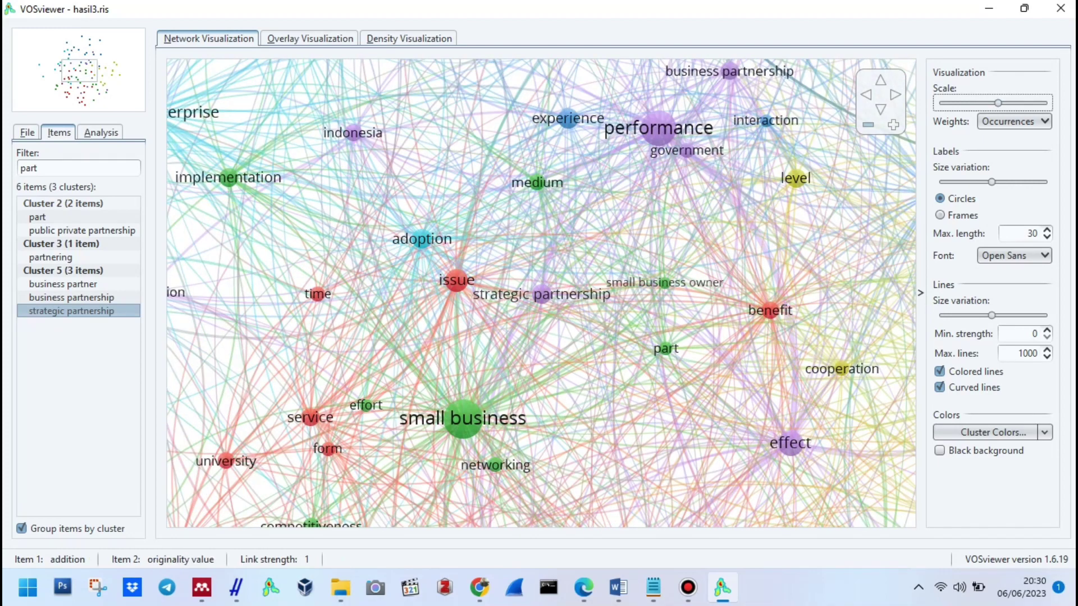
scroll(541, 294, down, 3)
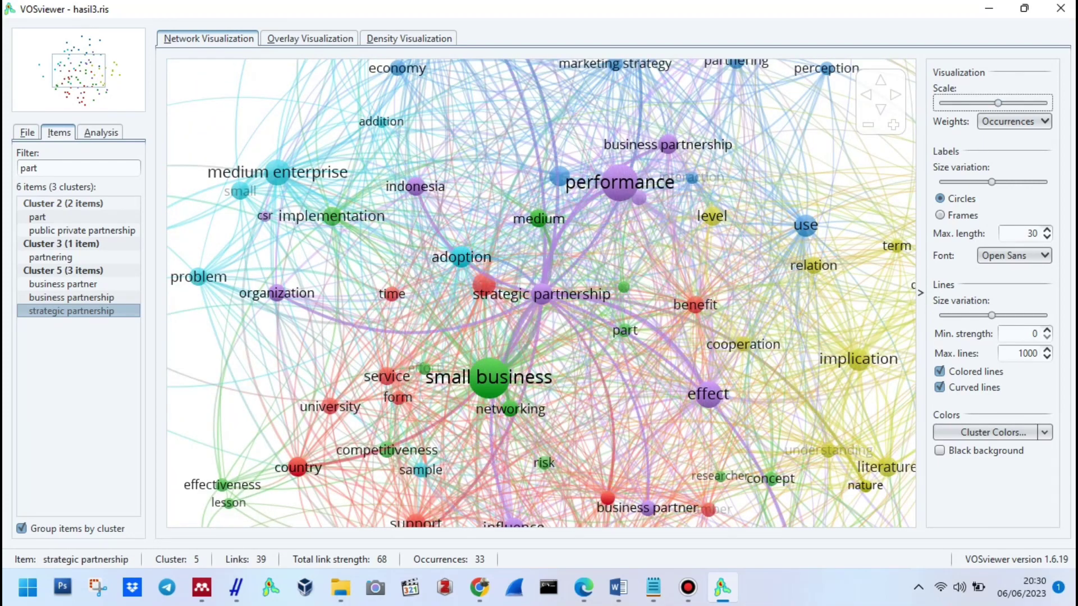
click(542, 294)
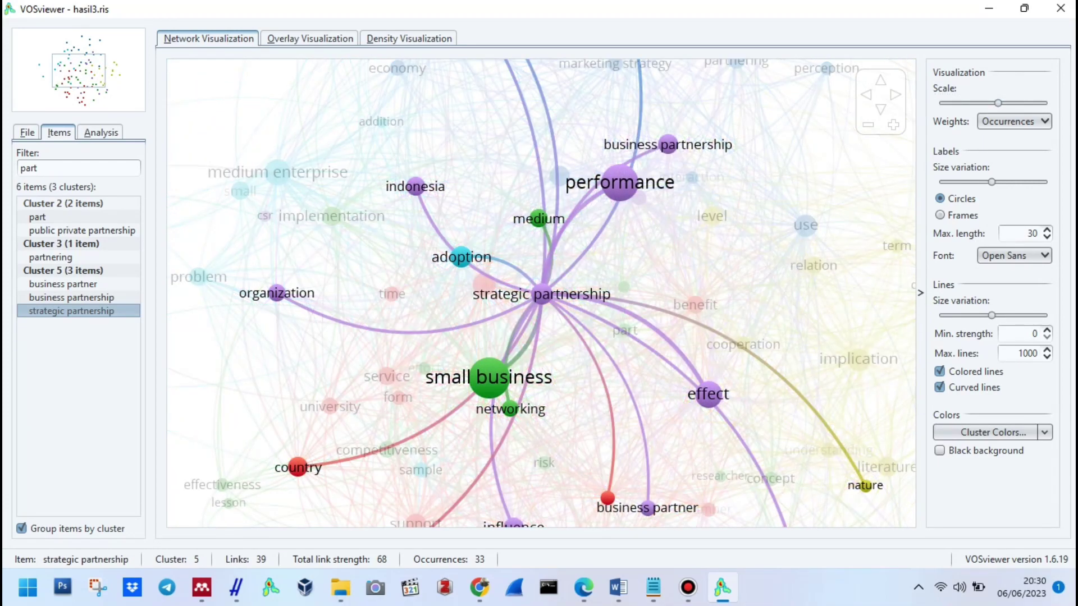